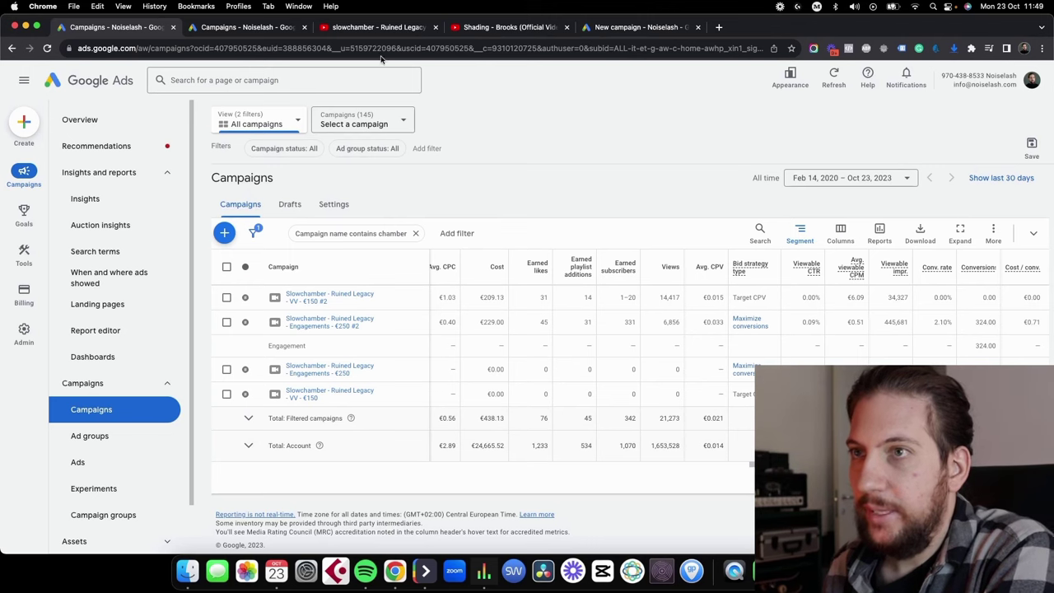
# Show the Campaigns list filtered to 'shading', with its two Shading - Brooks video campaigns.
pyautogui.click(209, 27)
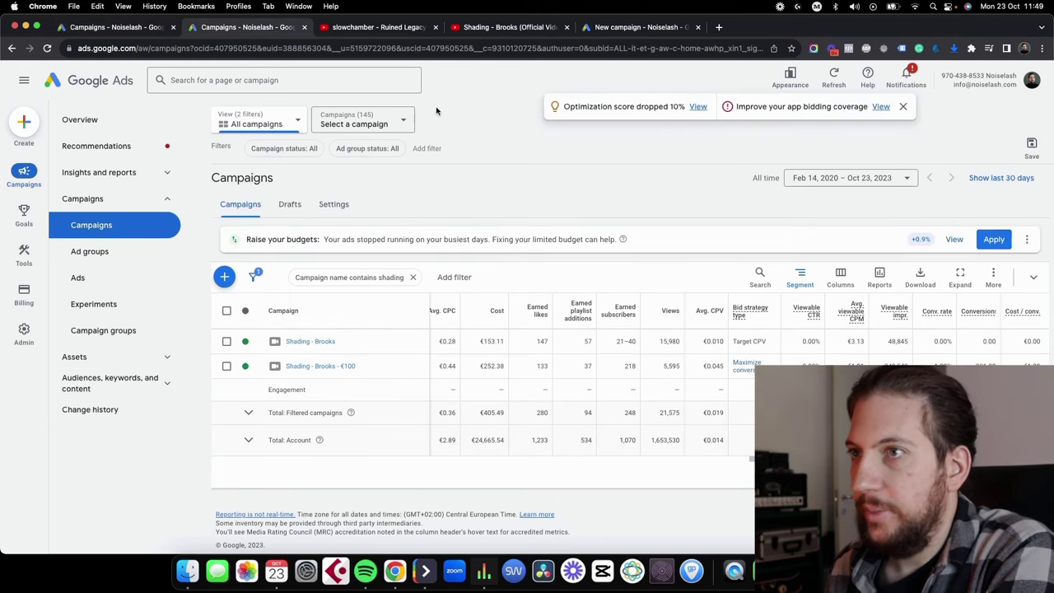
# Look over the slowchamber Ruined Legacy video page on YouTube.
pyautogui.click(375, 29)
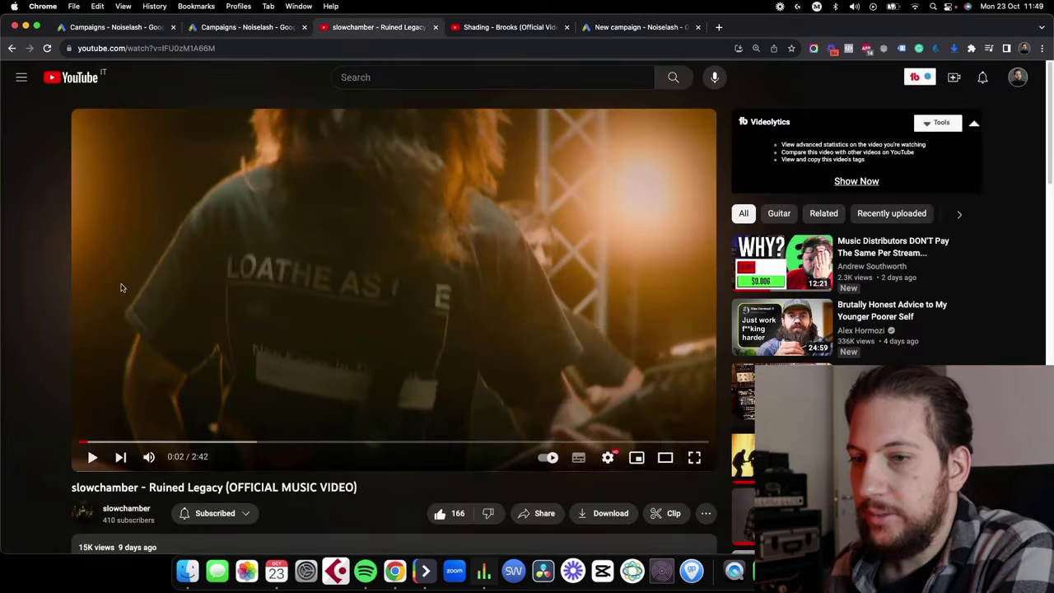
pyautogui.scroll(-1, 68, 305)
pyautogui.scroll(1, 69, 305)
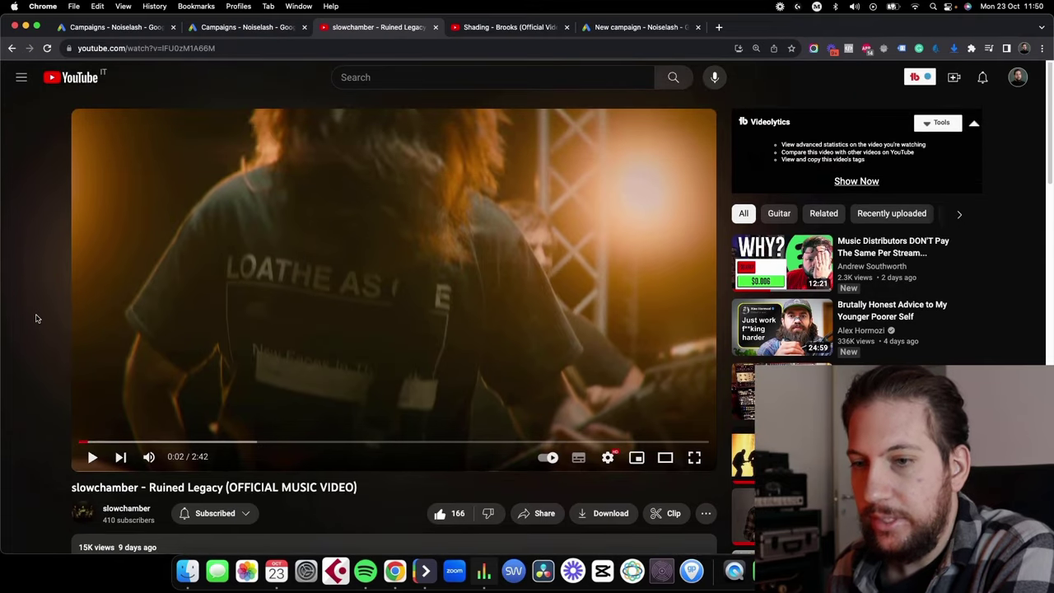
pyautogui.scroll(-2, 35, 330)
pyautogui.scroll(1, 37, 354)
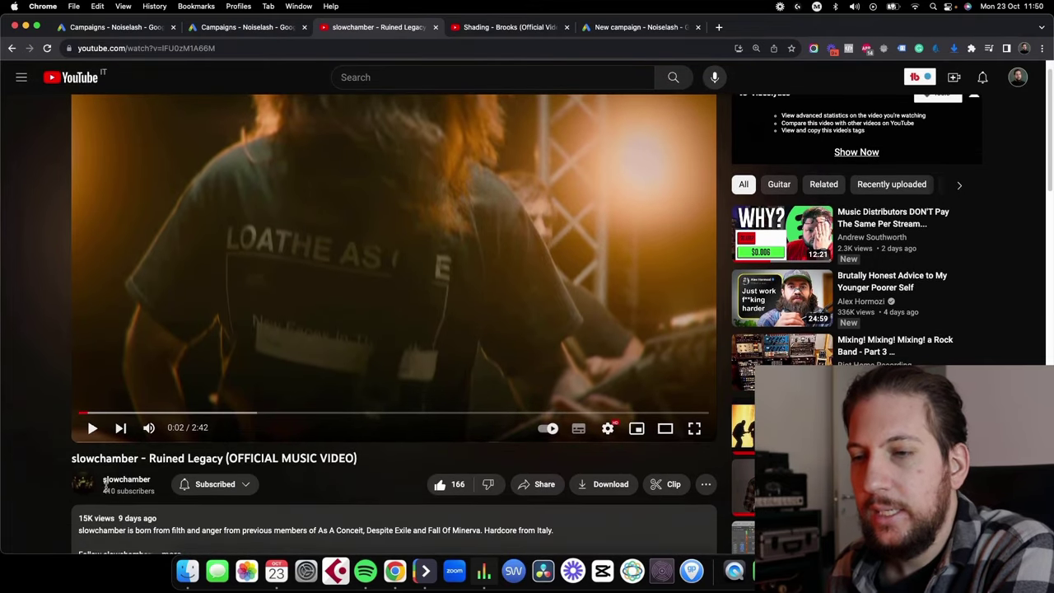
pyautogui.scroll(-3, 42, 374)
pyautogui.scroll(-2, 37, 362)
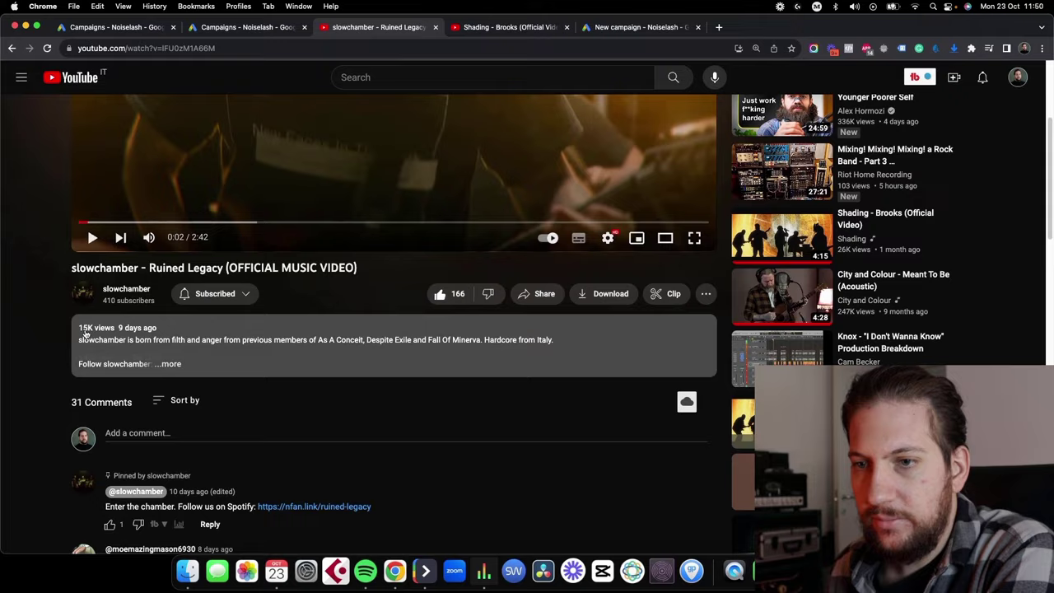
pyautogui.scroll(-3, 35, 364)
pyautogui.scroll(5, 165, 296)
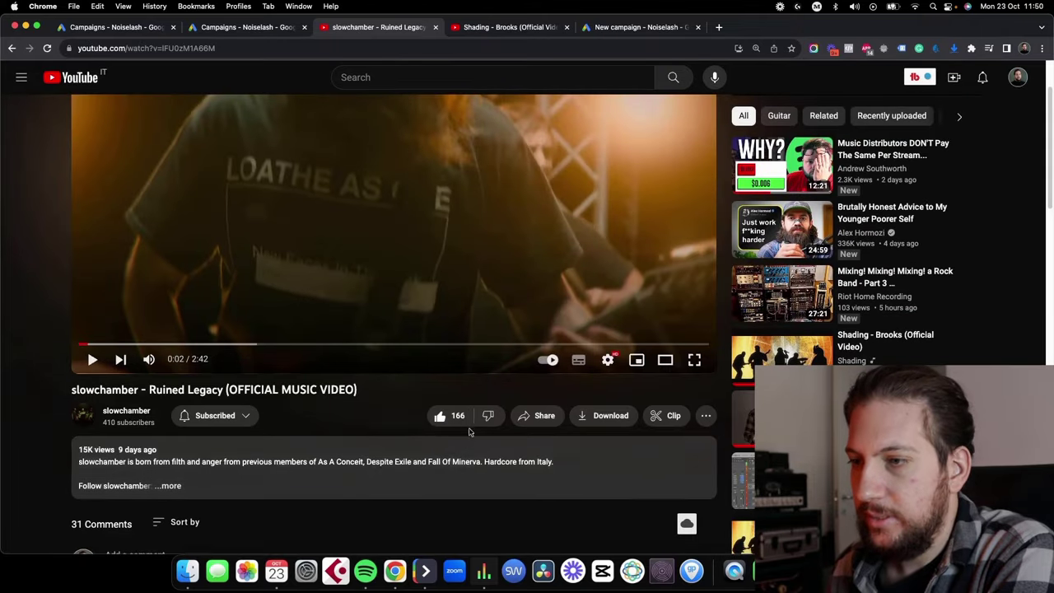
# View the Shading - Brooks (Official Video) page, showing 26K views and 650 likes.
pyautogui.click(499, 28)
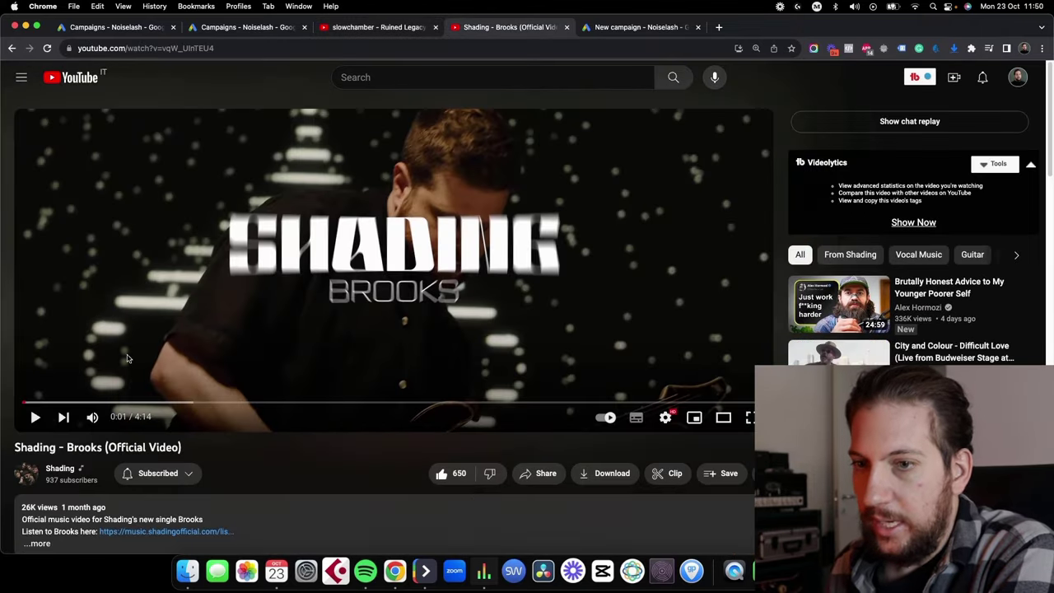
pyautogui.scroll(-1, 165, 387)
pyautogui.scroll(1, 344, 414)
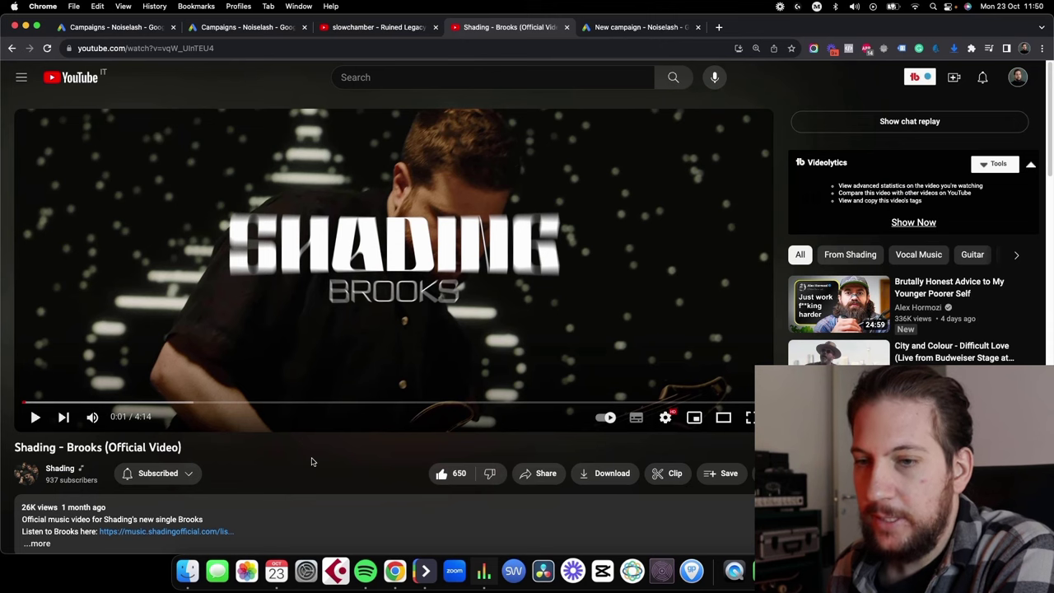
pyautogui.scroll(-5, 311, 461)
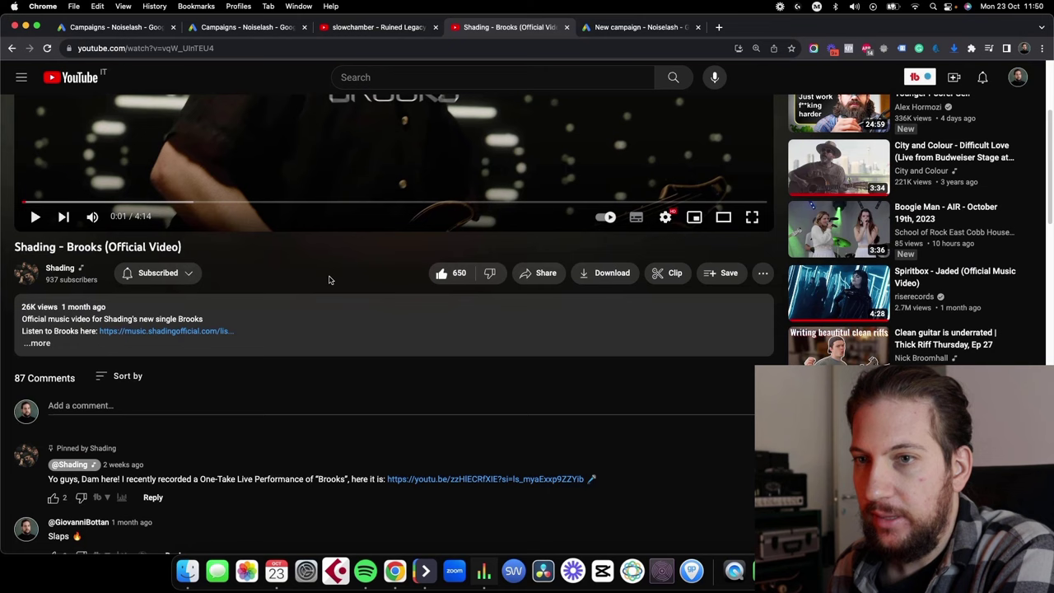
pyautogui.scroll(5, 325, 267)
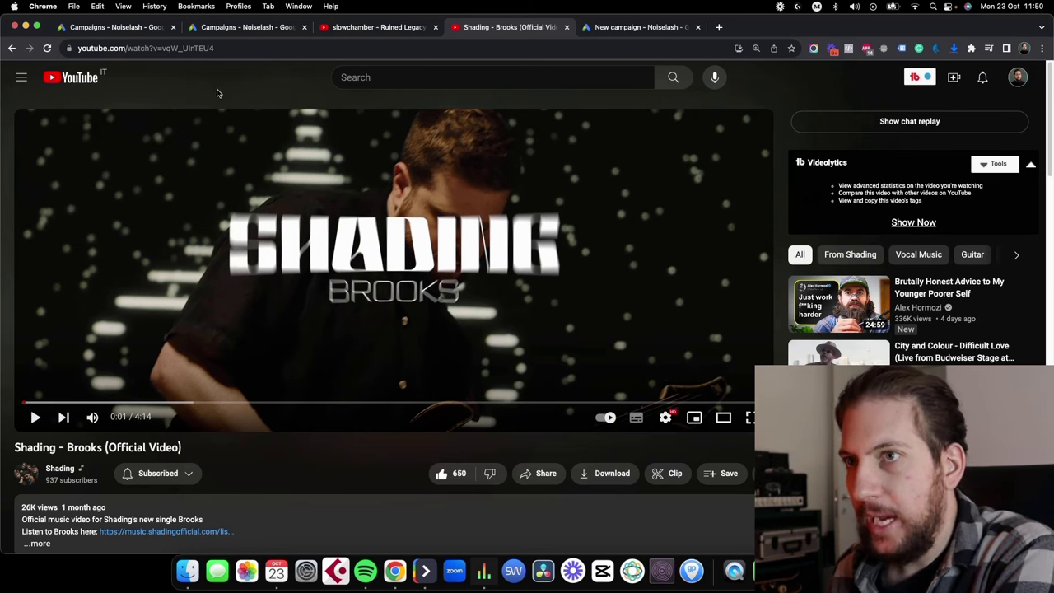
# Compare the shading campaigns and Ruined Legacy video, ending on the four Slowchamber campaigns.
pyautogui.click(142, 31)
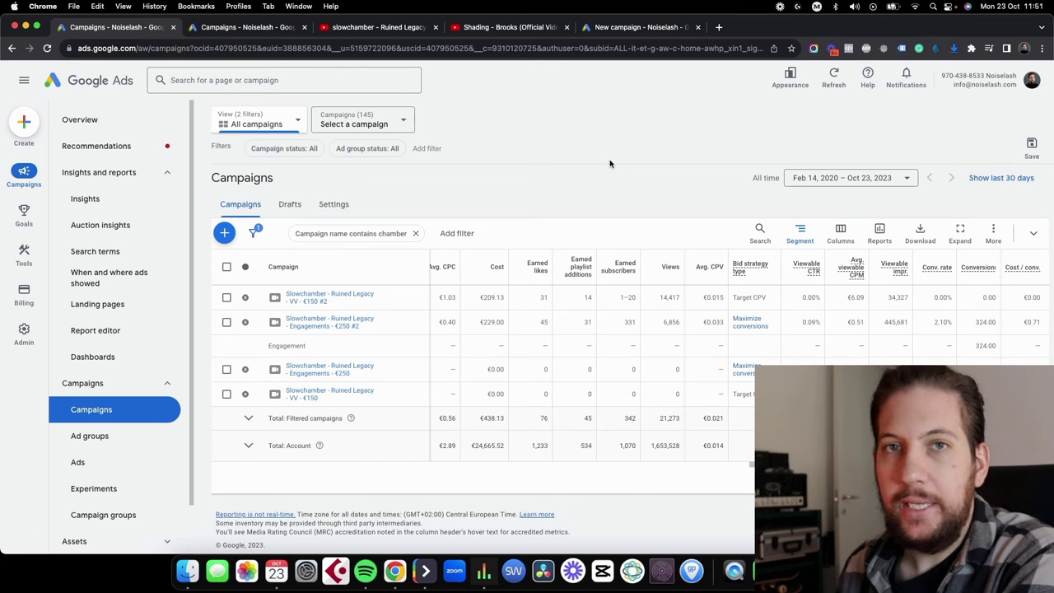
pyautogui.click(264, 31)
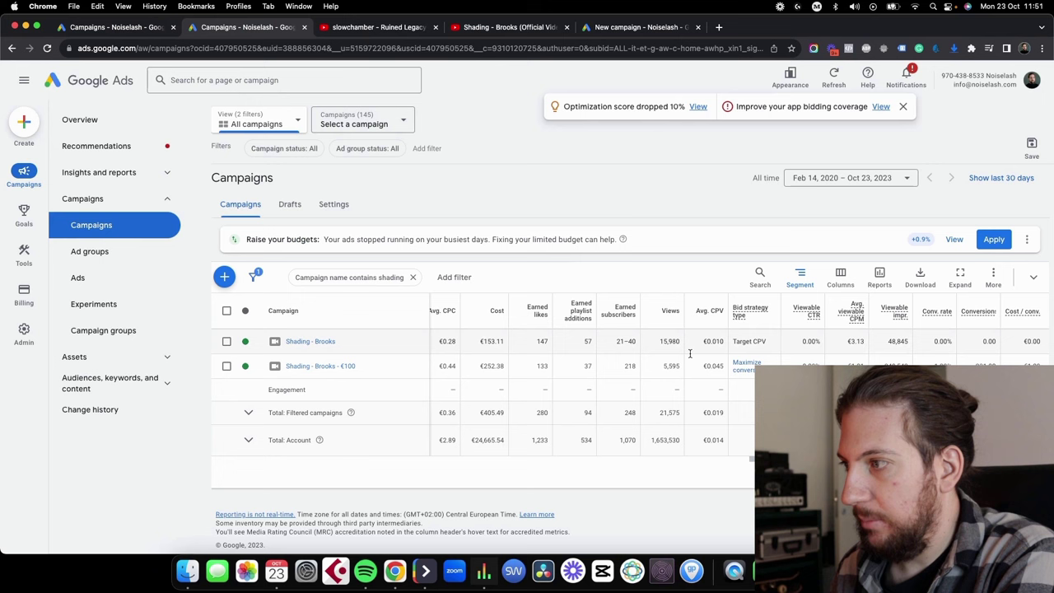
pyautogui.click(139, 31)
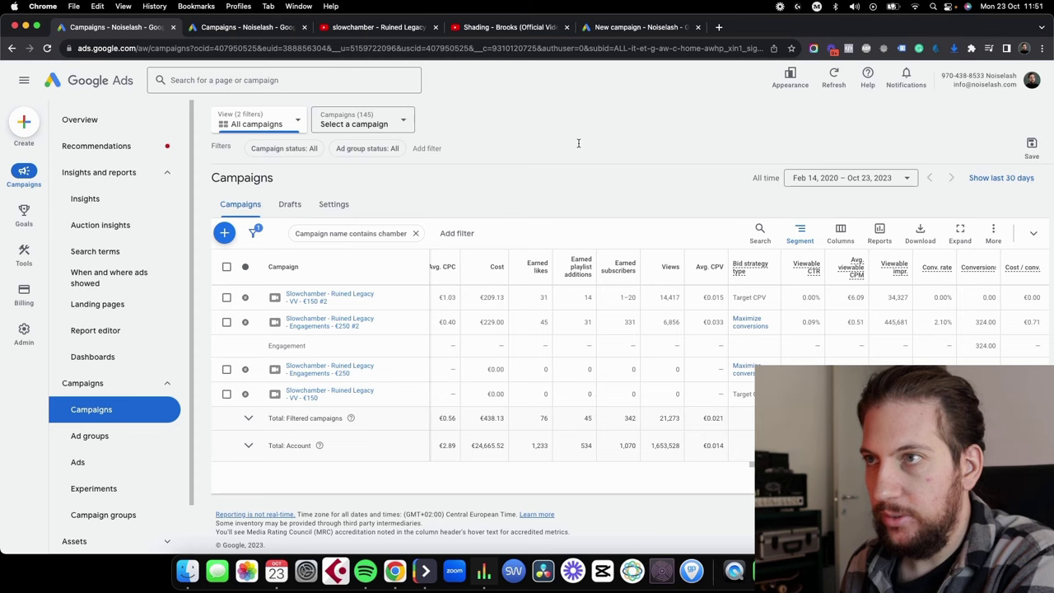
pyautogui.click(388, 26)
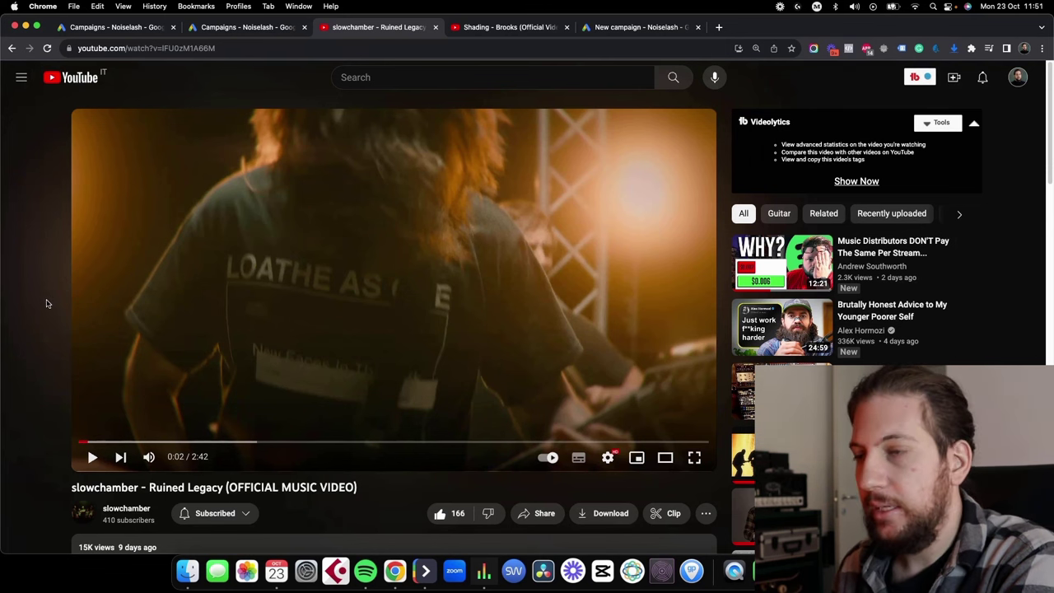
pyautogui.click(115, 27)
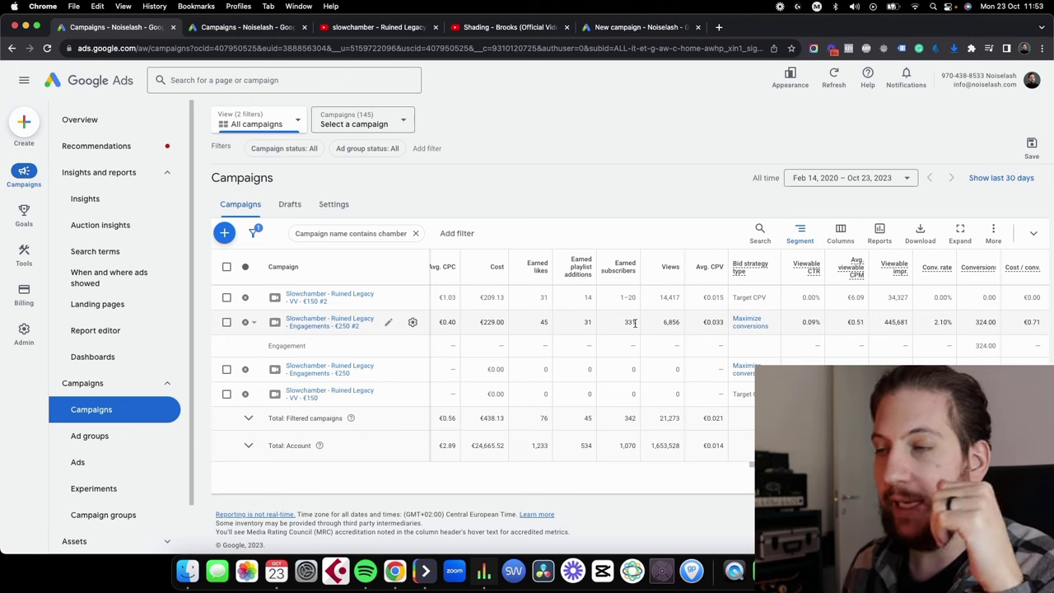
# Switch to the New campaign tab showing the eight campaign objective choices.
pyautogui.press('super+5')
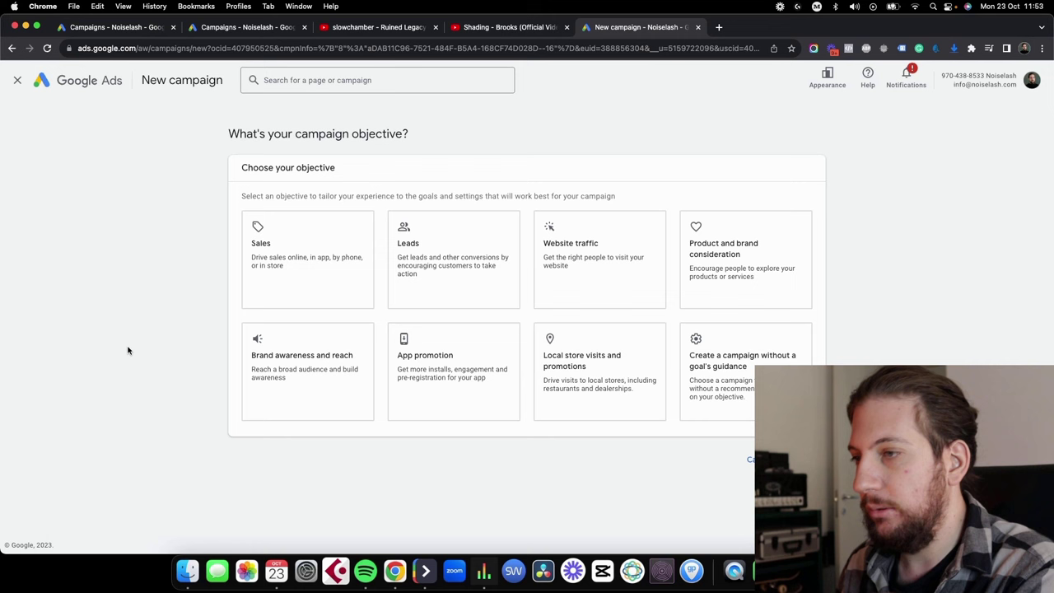
# Choose to create the campaign without a goal's guidance.
pyautogui.click(782, 395)
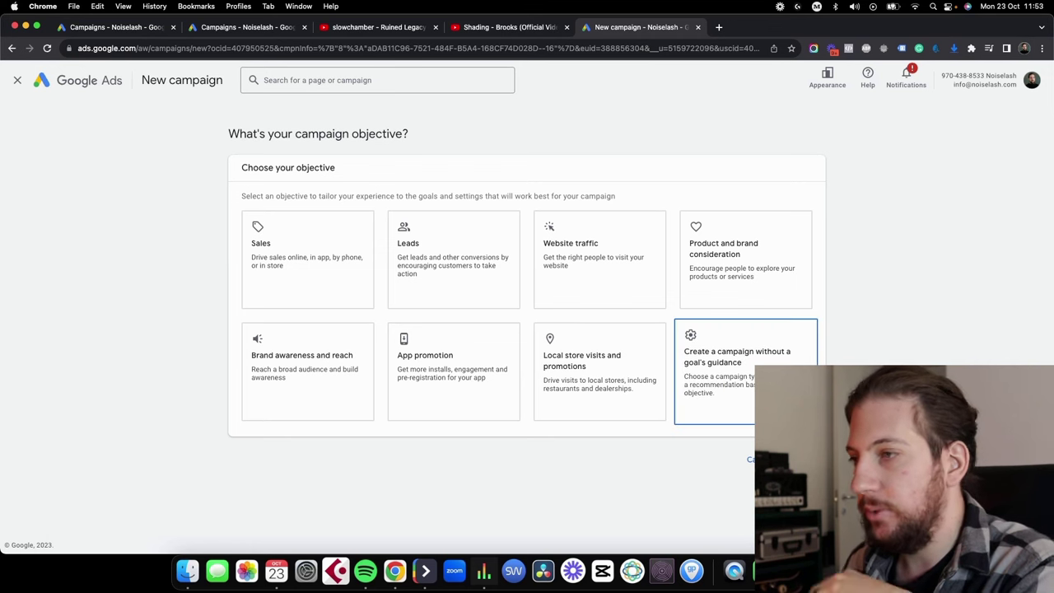
pyautogui.scroll(3, 531, 336)
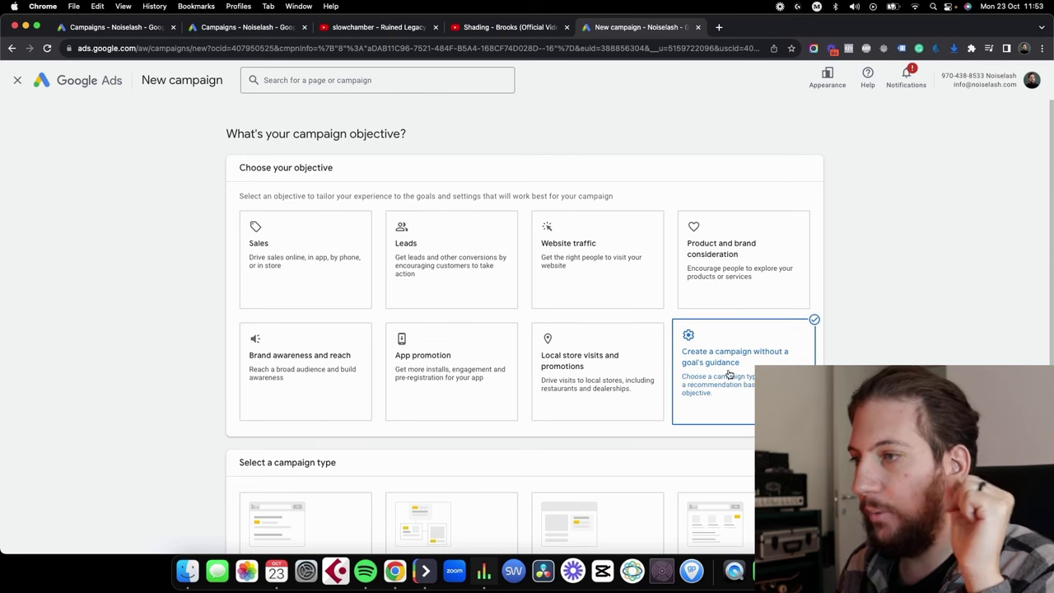
pyautogui.scroll(-5, 728, 373)
# Pick Video as the campaign type and review its subtypes, with Video views selected.
pyautogui.click(311, 430)
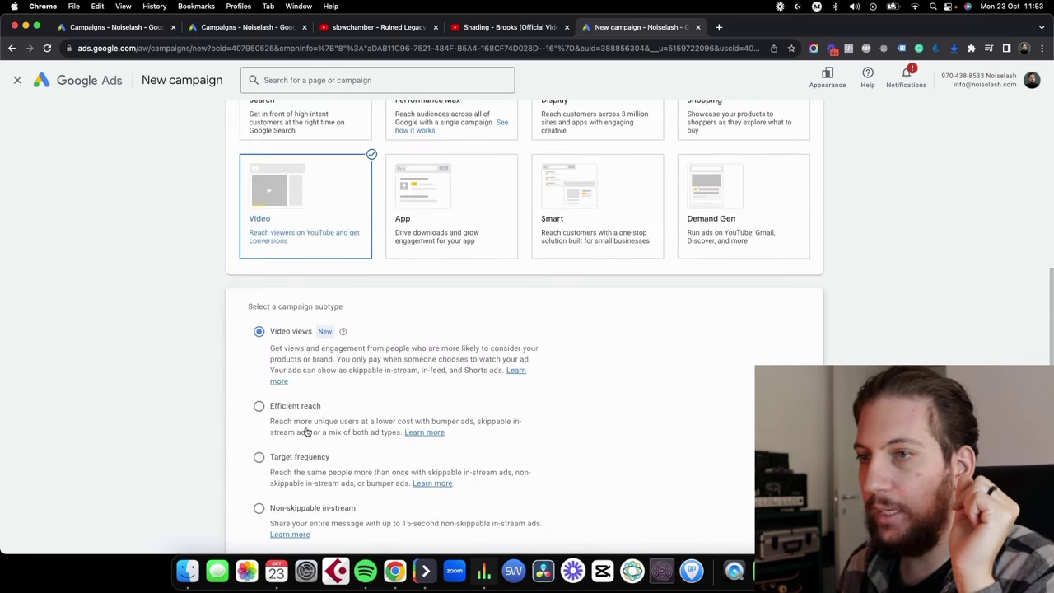
pyautogui.scroll(-5, 247, 157)
pyautogui.scroll(-3, 278, 306)
pyautogui.scroll(3, 260, 302)
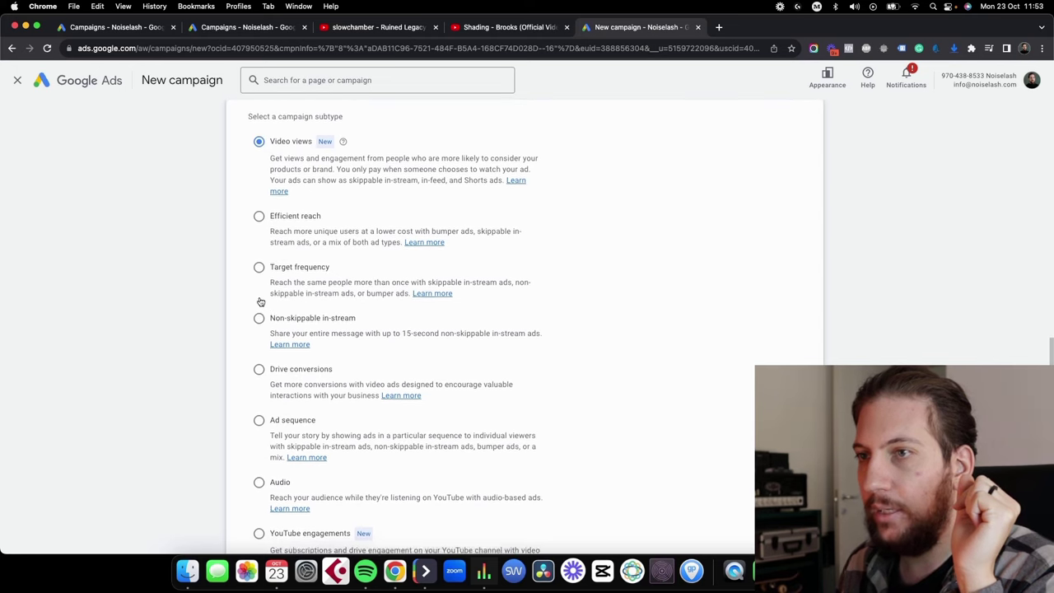
pyautogui.scroll(1, 261, 302)
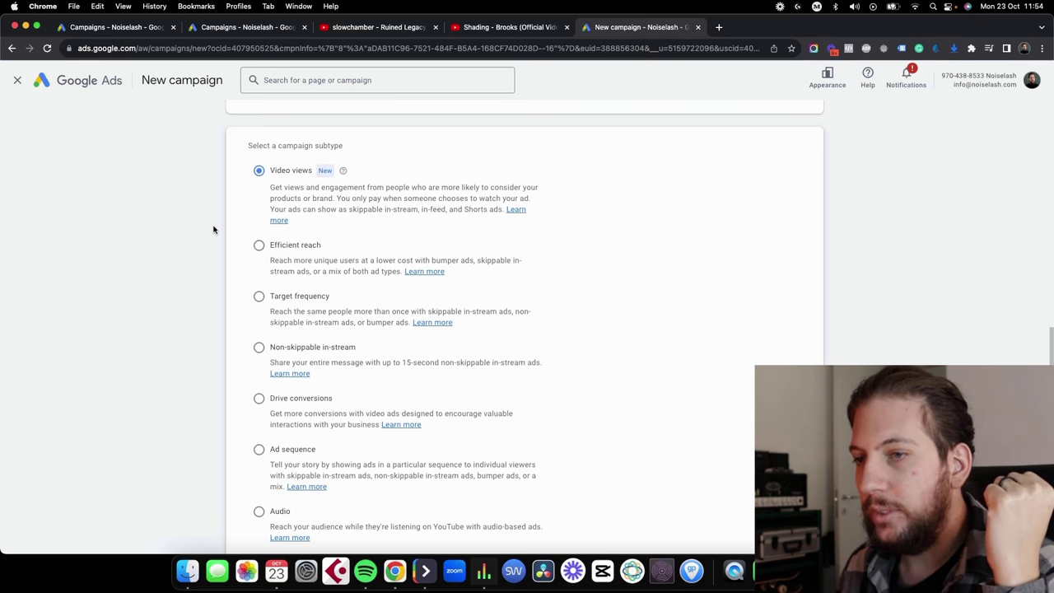
pyautogui.scroll(-1, 215, 229)
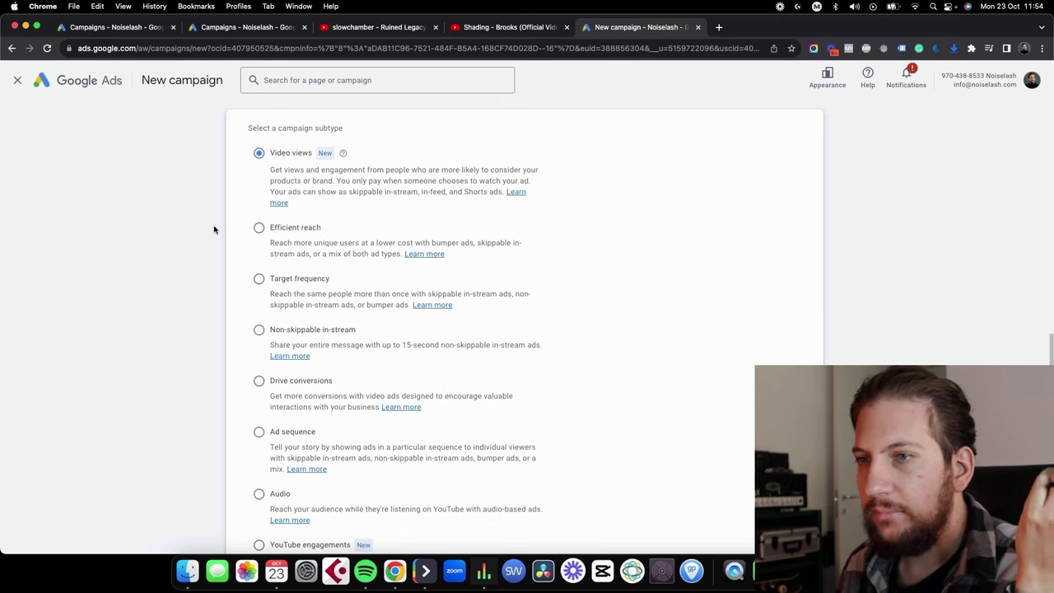
pyautogui.scroll(-2, 188, 294)
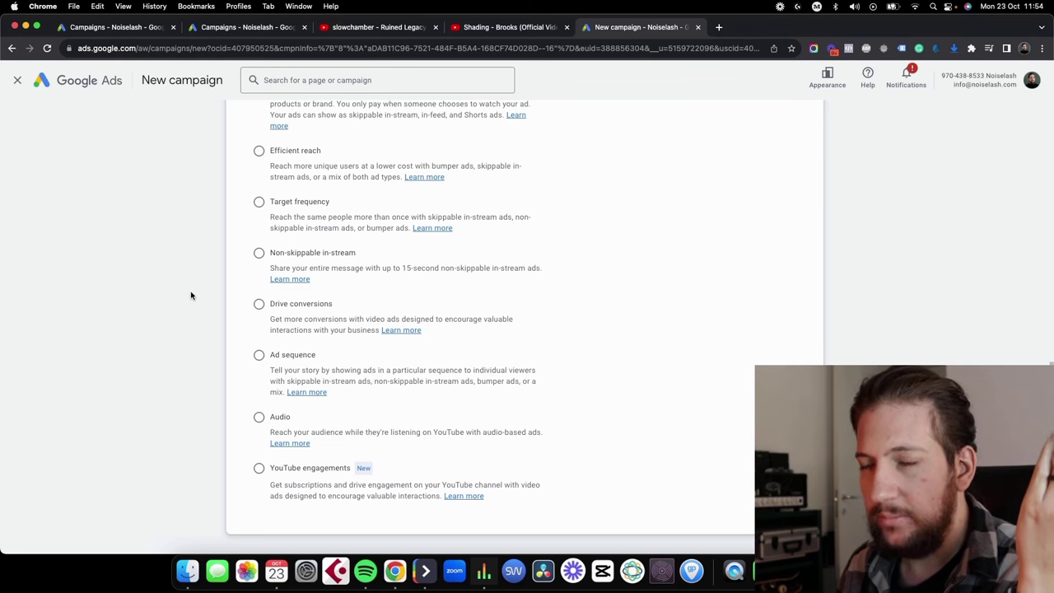
pyautogui.scroll(3, 192, 295)
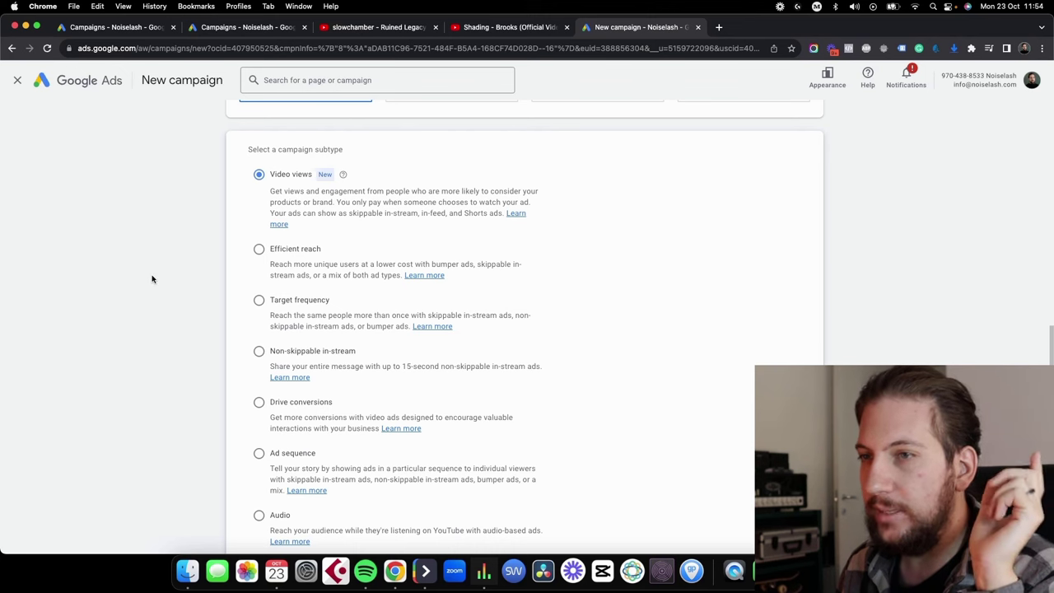
pyautogui.click(130, 26)
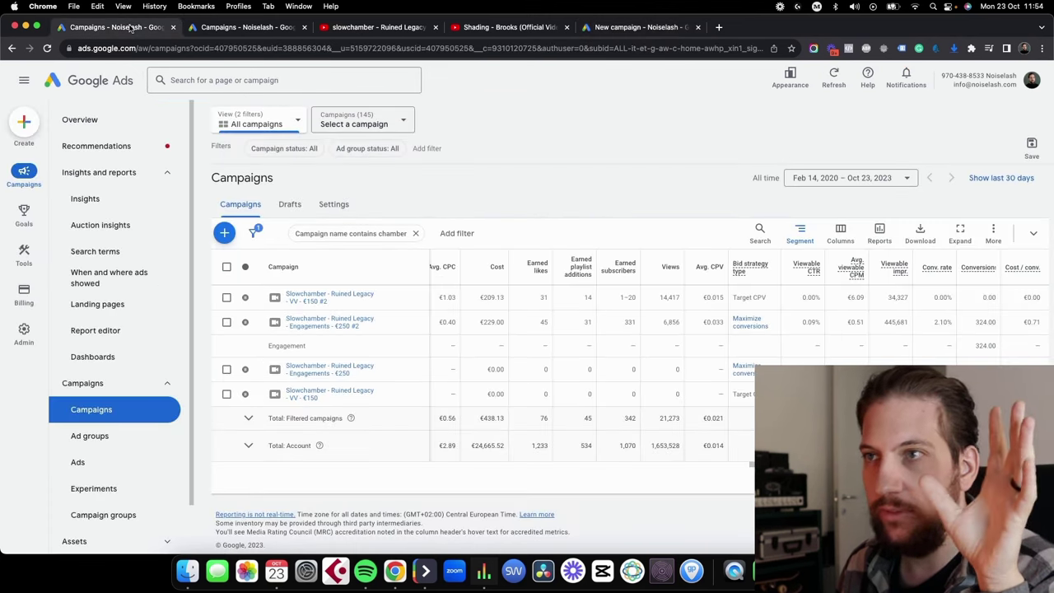
pyautogui.click(630, 26)
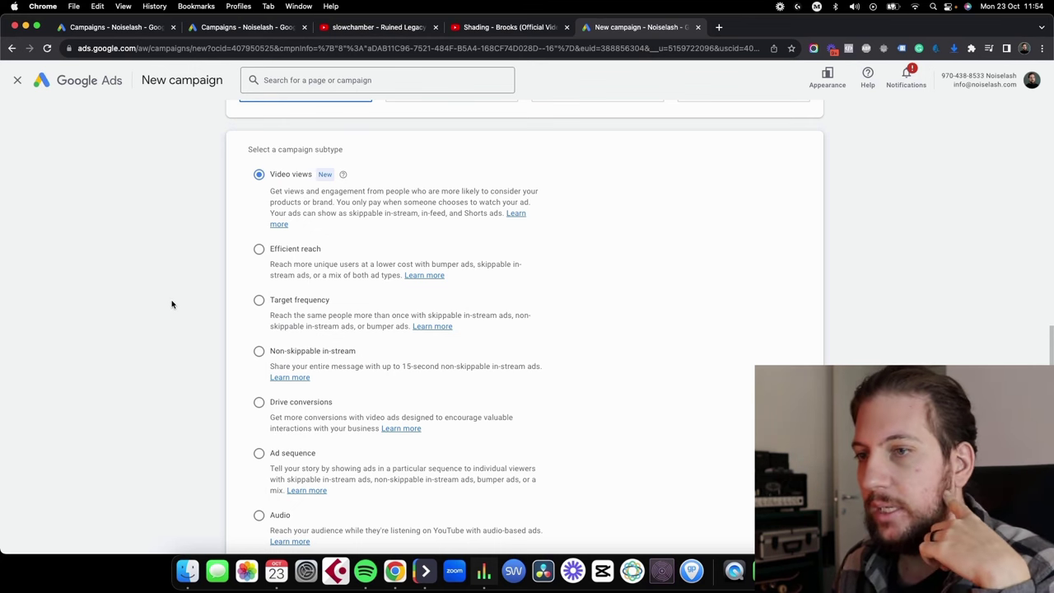
# Confirm the video subtype and continue to settings for 'Video Conversions - 2023-10-23'.
pyautogui.scroll(-3, 172, 305)
pyautogui.click(298, 407)
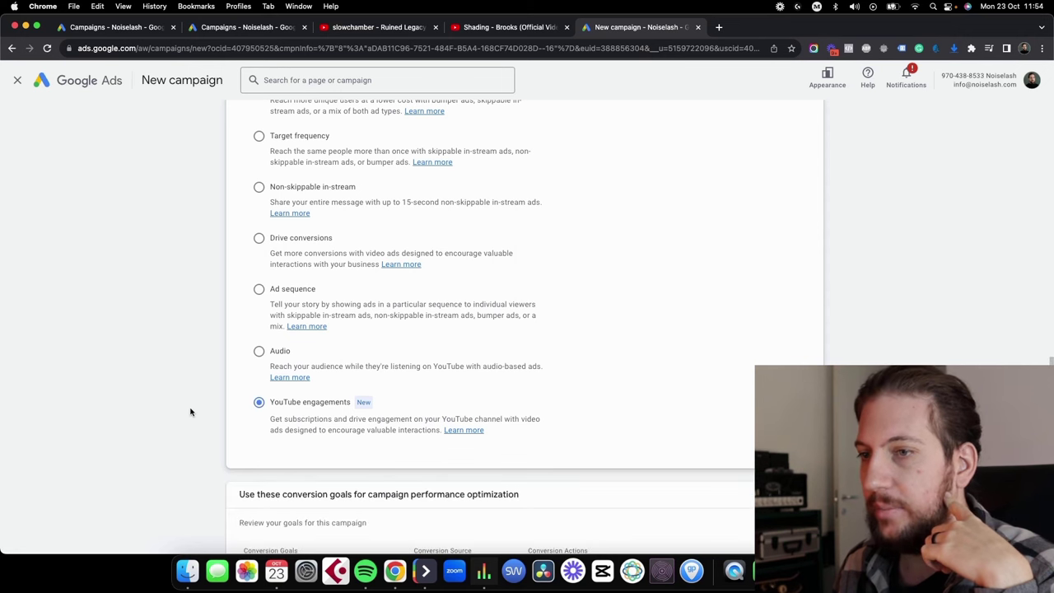
pyautogui.scroll(-2, 191, 412)
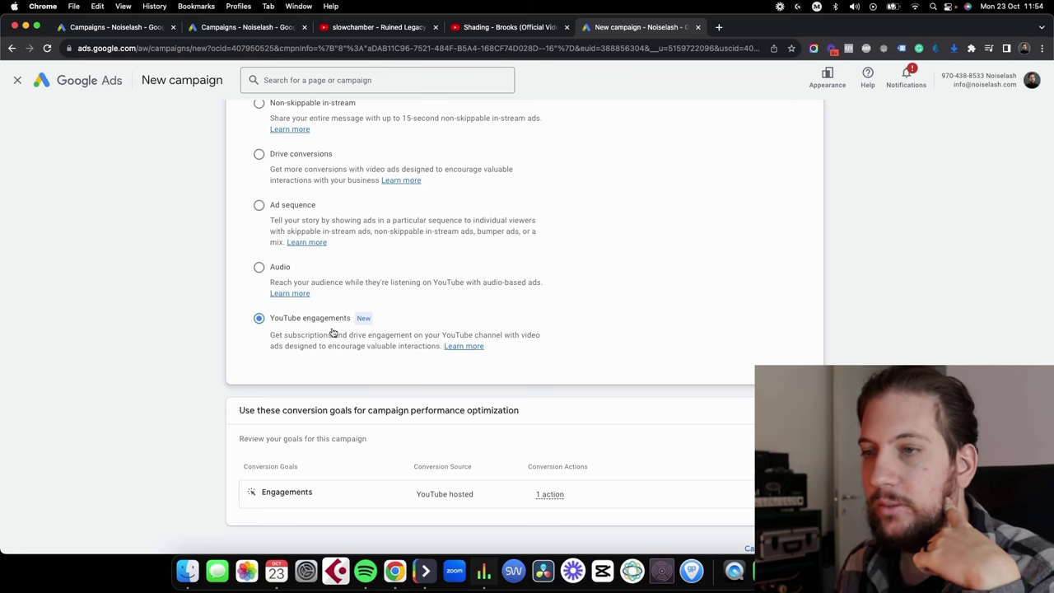
pyautogui.scroll(-2, 140, 404)
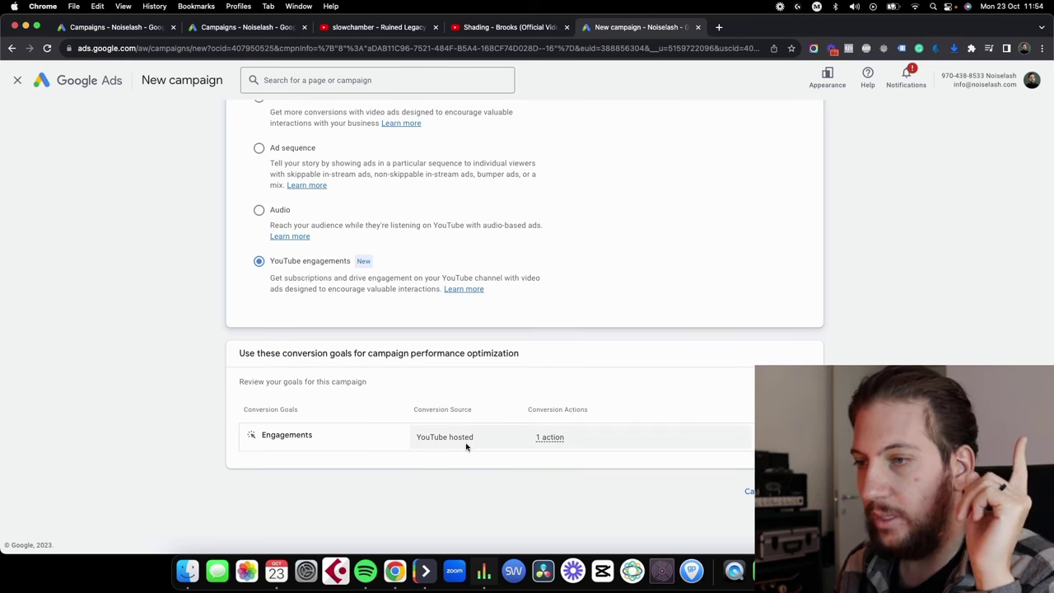
pyautogui.moveTo(531, 441)
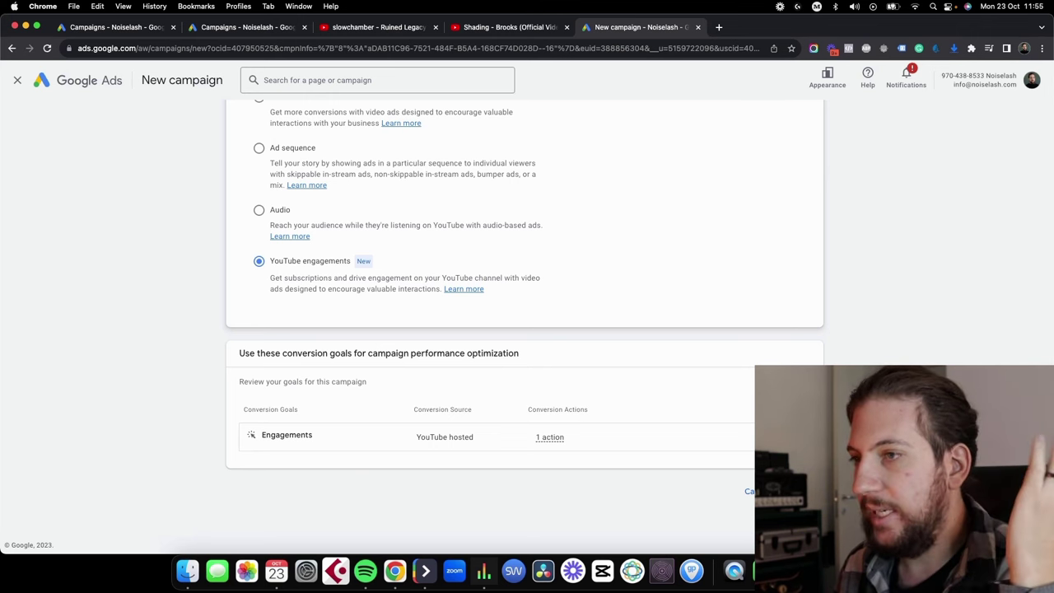
pyautogui.click(795, 491)
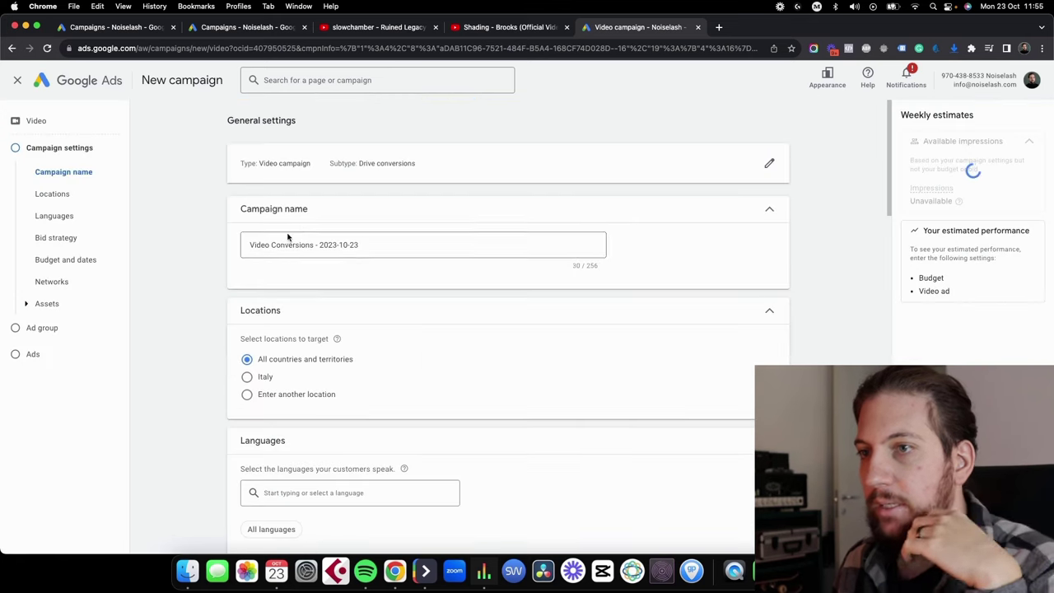
# Rename the campaign to 'Test 001'.
pyautogui.click(293, 245)
pyautogui.press('super+a')
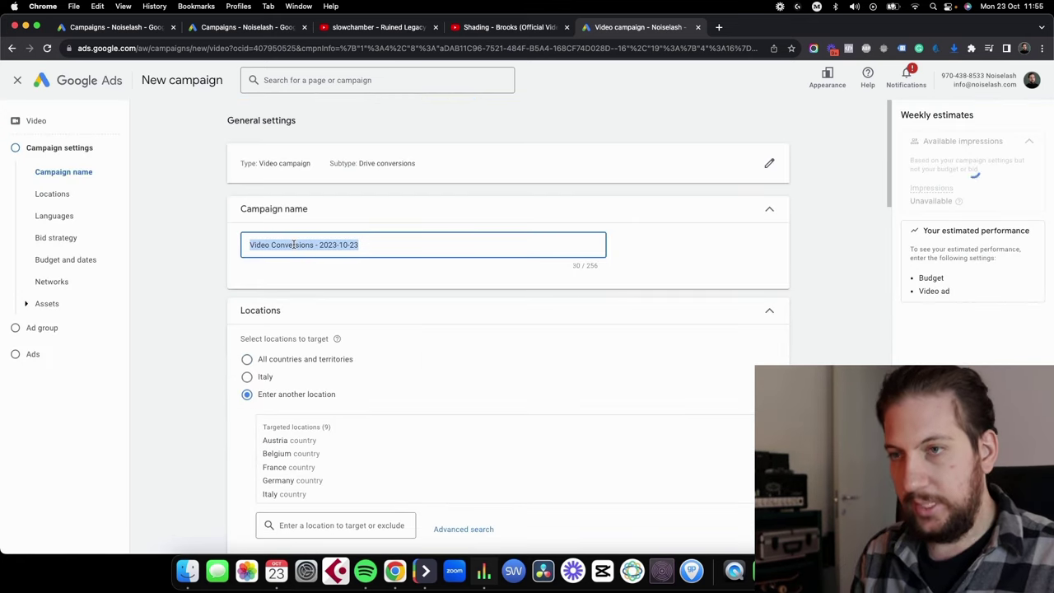
pyautogui.write('Test 00')
pyautogui.press('BackSpace')
pyautogui.write('01')
pyautogui.scroll(-3, 237, 311)
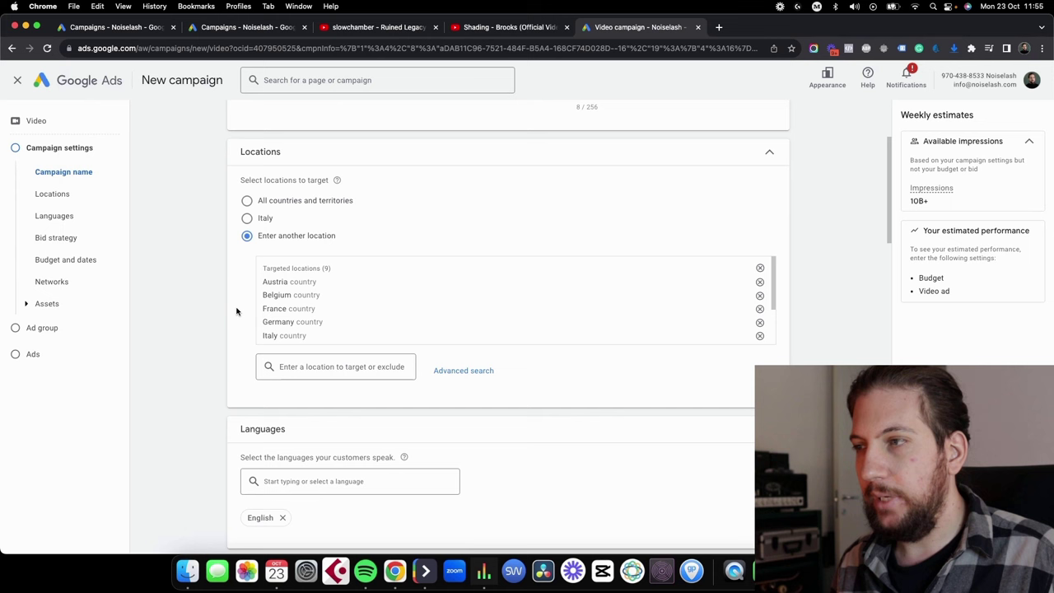
pyautogui.scroll(-3, 354, 313)
pyautogui.scroll(3, 352, 303)
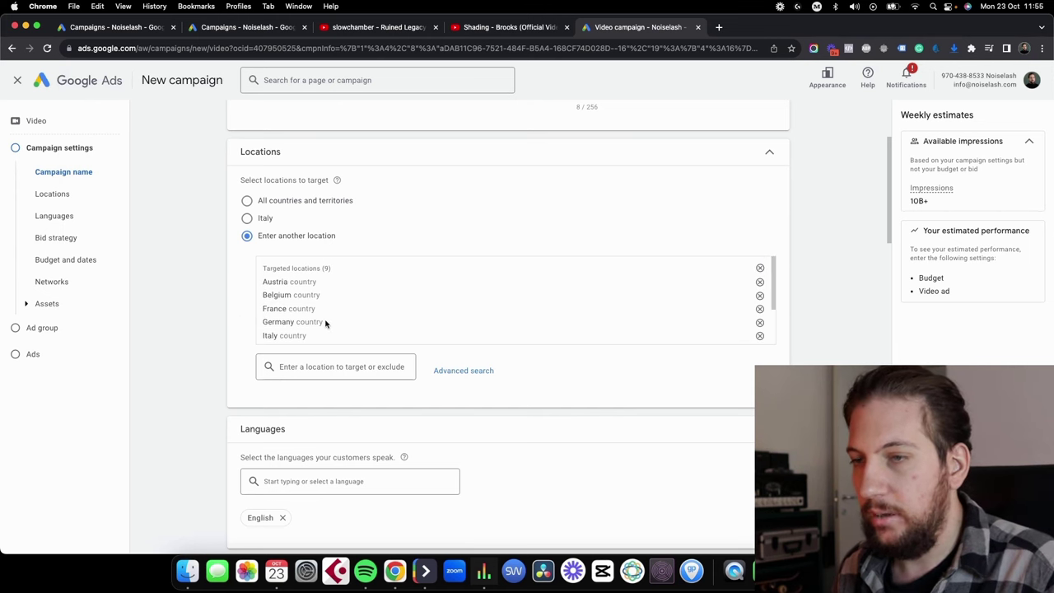
pyautogui.scroll(-3, 325, 324)
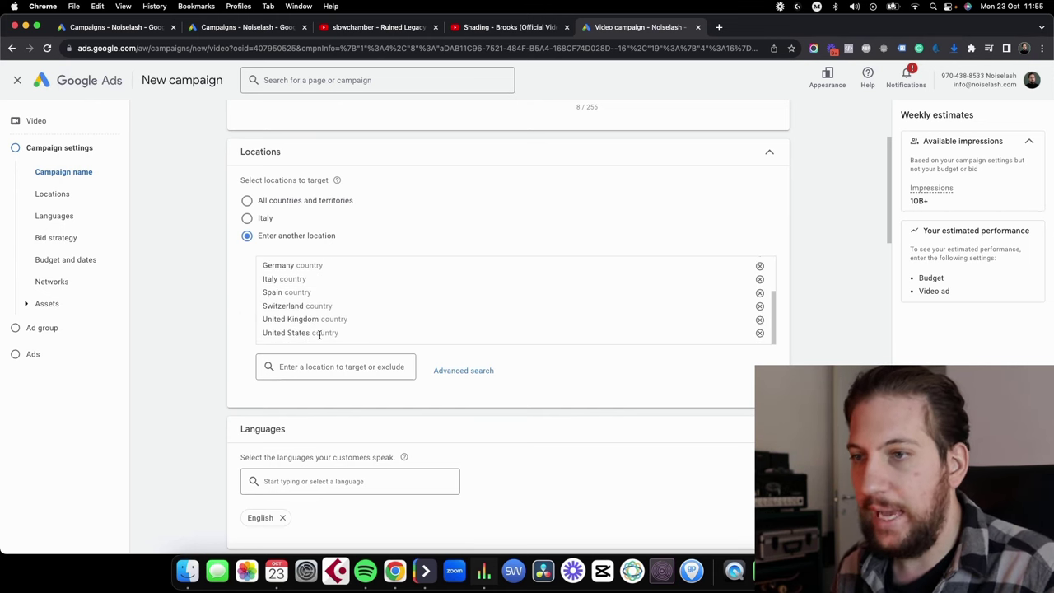
pyautogui.scroll(3, 315, 335)
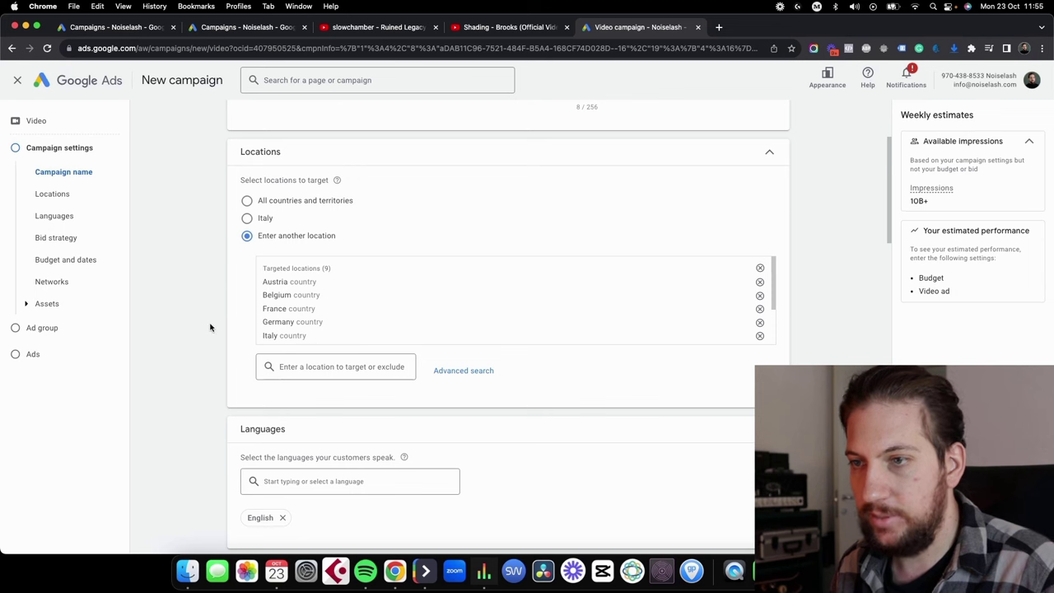
pyautogui.scroll(-3, 386, 313)
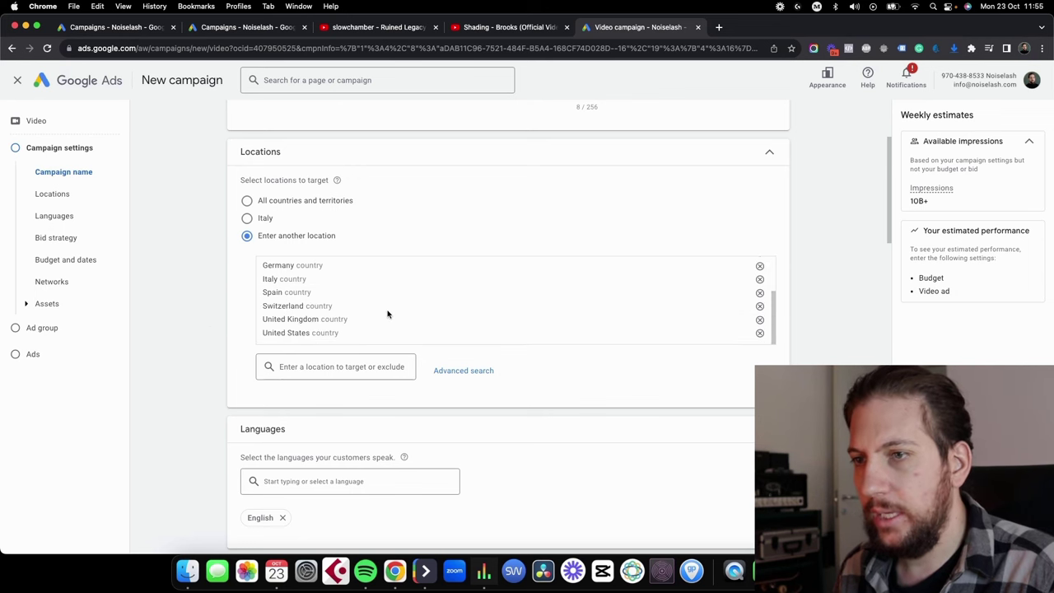
pyautogui.scroll(3, 387, 313)
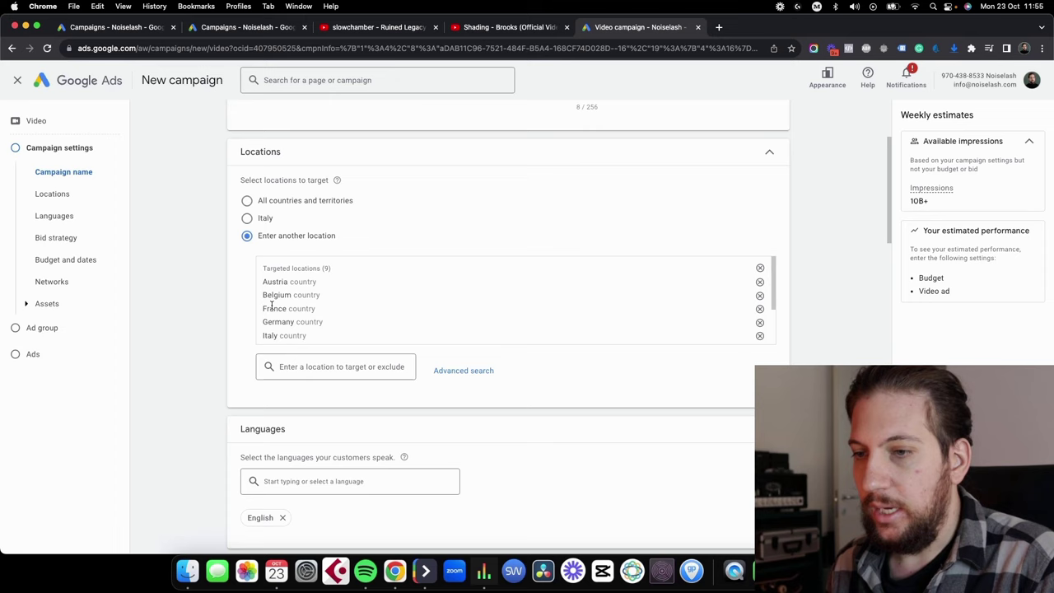
pyautogui.scroll(-6, 246, 330)
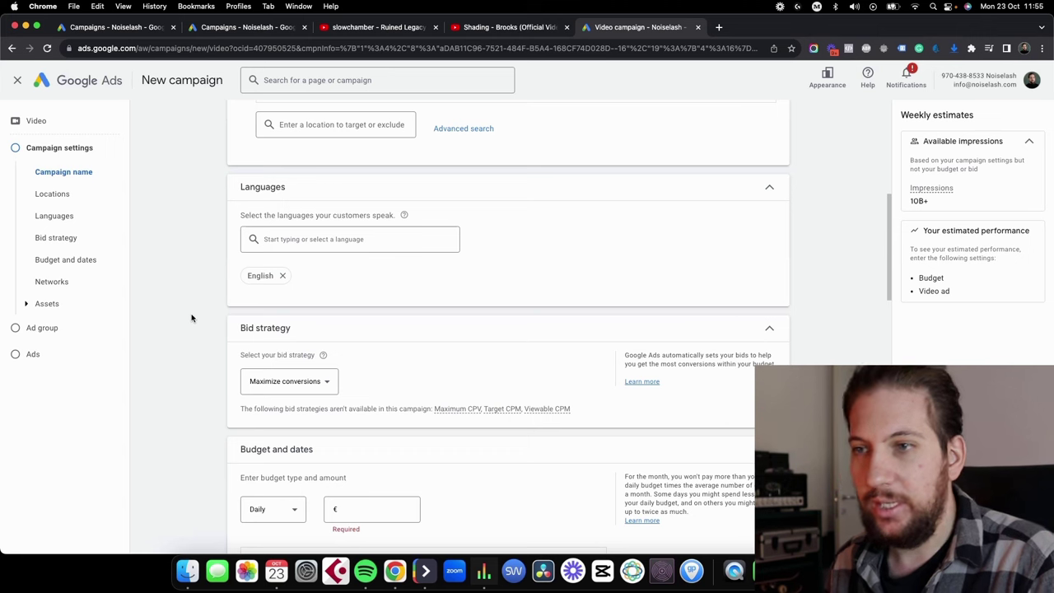
pyautogui.scroll(-3, 191, 318)
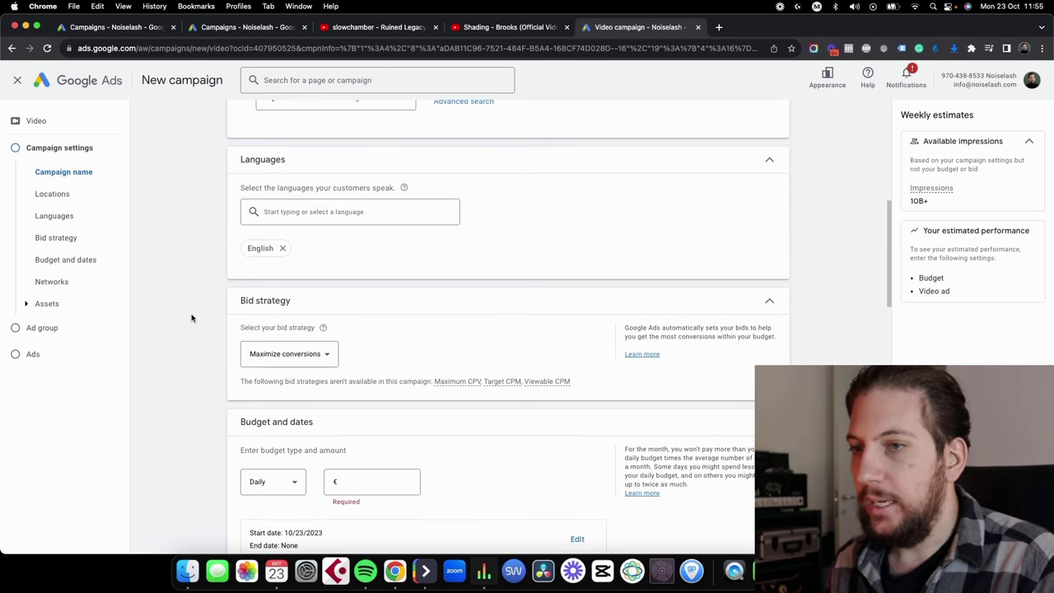
# Try Target CPA, then settle on Maximize conversions as the bid strategy.
pyautogui.click(280, 260)
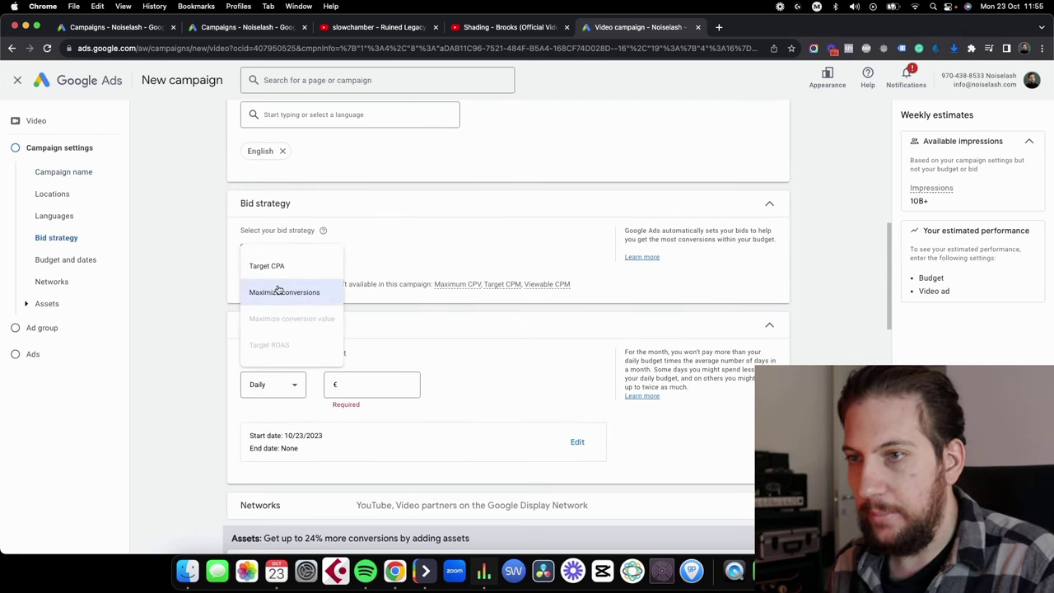
pyautogui.click(280, 291)
pyautogui.click(287, 255)
pyautogui.click(288, 267)
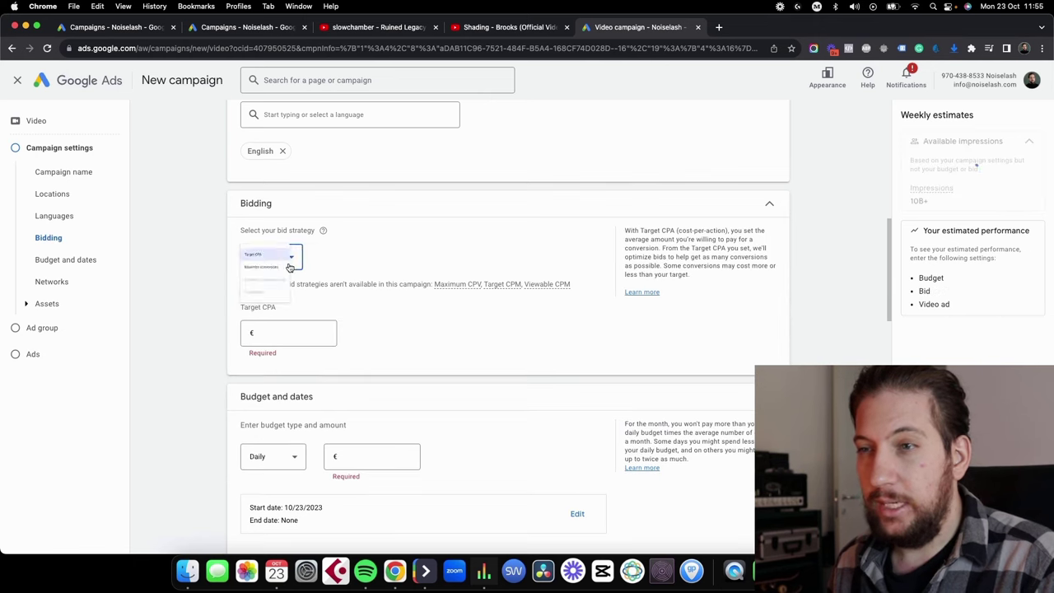
pyautogui.click(287, 256)
pyautogui.click(284, 295)
pyautogui.click(197, 287)
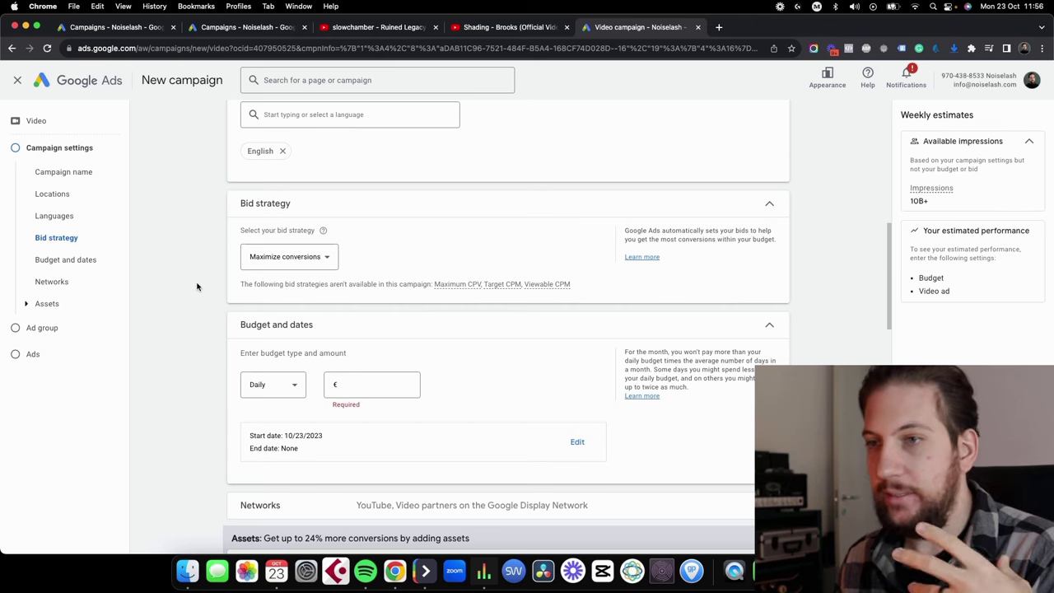
# Enter a €10.00 daily budget and expand the Networks settings for YouTube and video partners.
pyautogui.click(358, 383)
pyautogui.write('10')
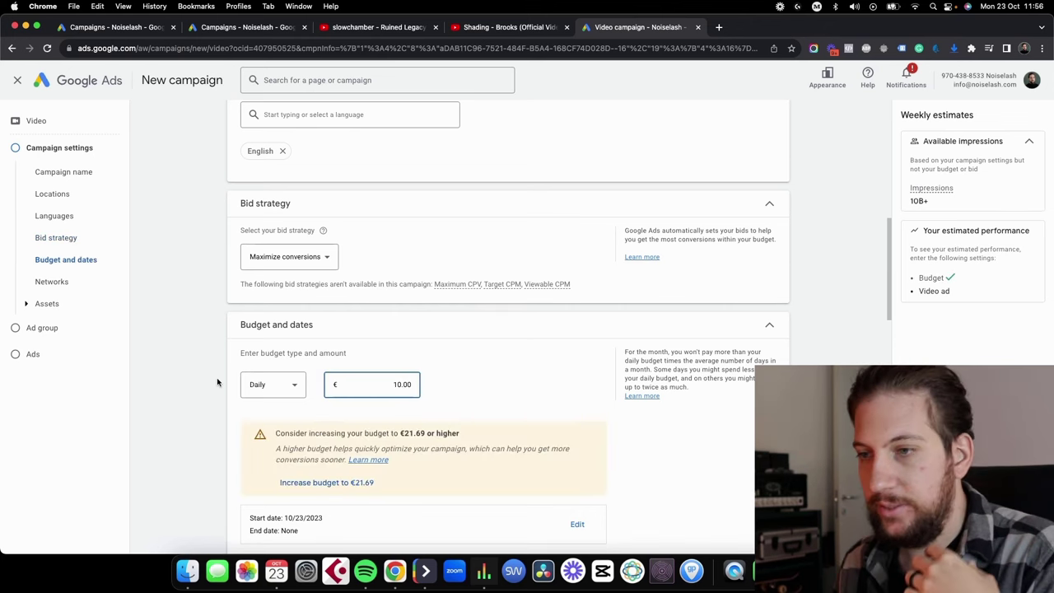
pyautogui.click(186, 382)
pyautogui.scroll(-4, 191, 386)
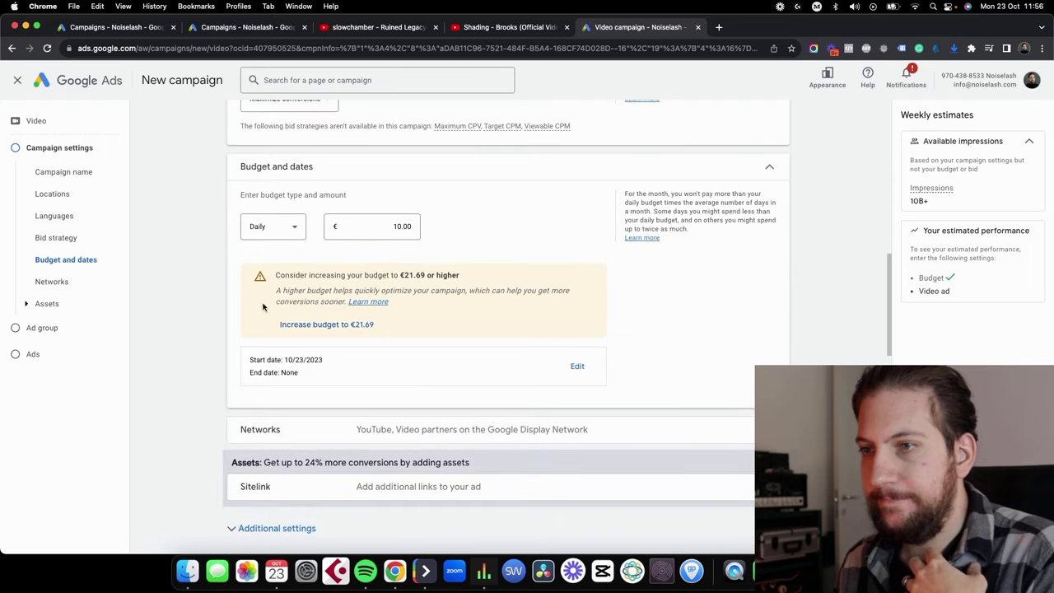
pyautogui.scroll(-3, 190, 278)
pyautogui.click(425, 287)
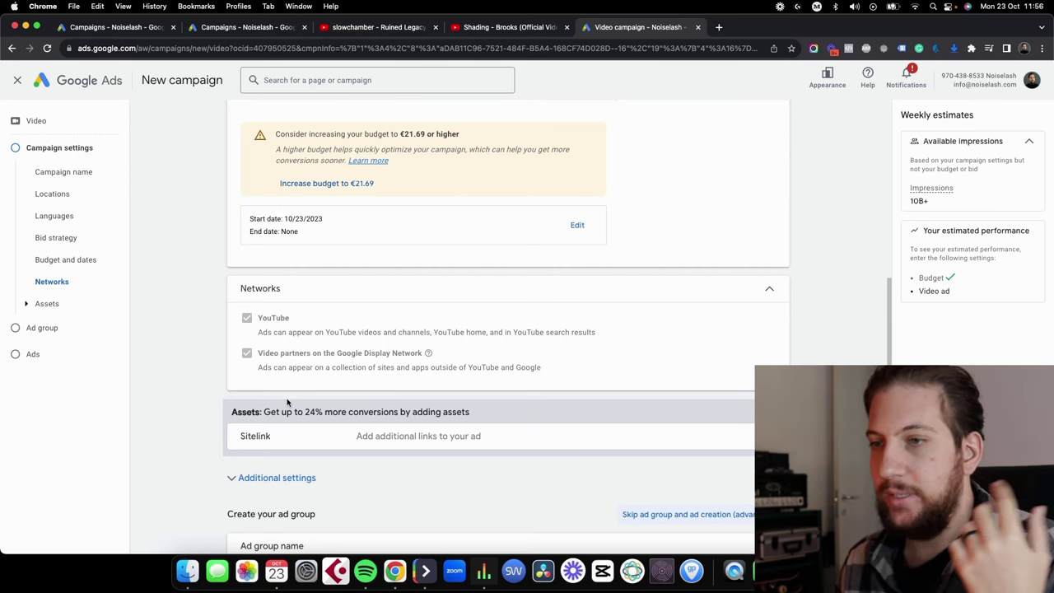
# Target mobile phones only, excluding TV screens, computers and tablets.
pyautogui.scroll(-2, 287, 402)
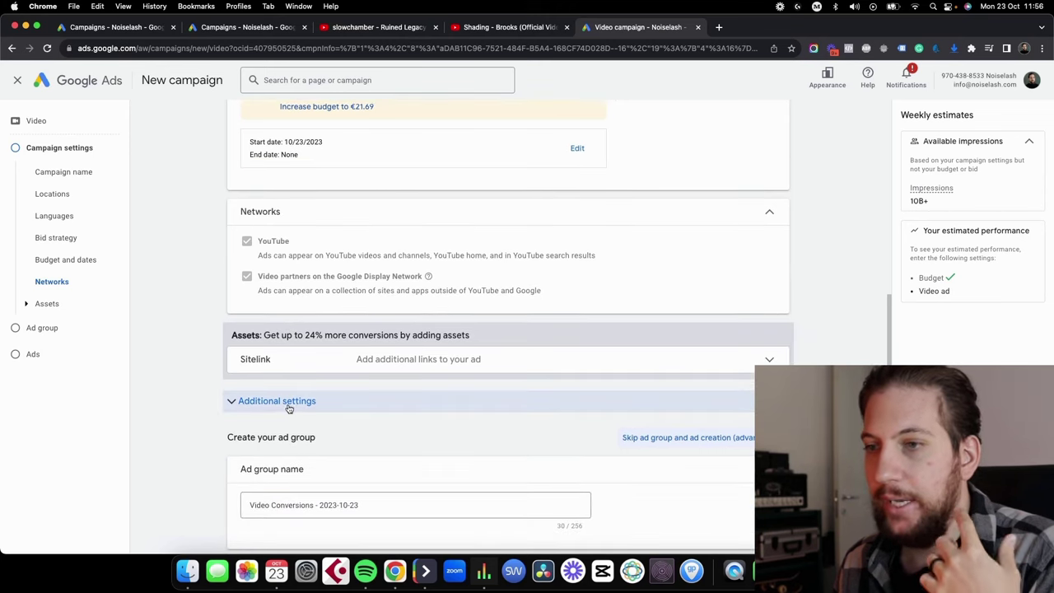
pyautogui.click(288, 400)
pyautogui.scroll(-3, 433, 371)
pyautogui.click(433, 334)
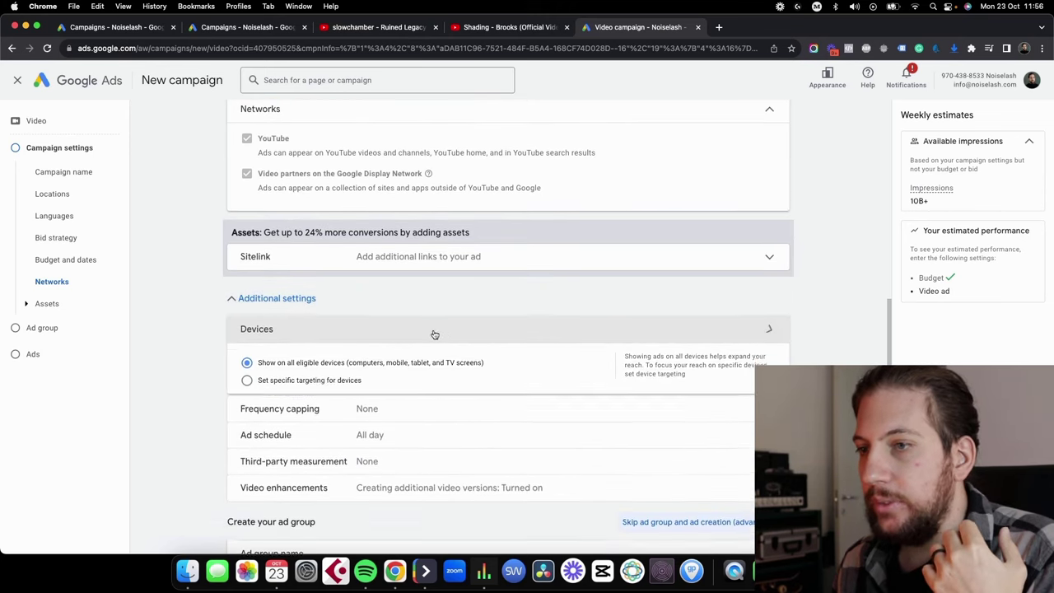
pyautogui.click(321, 387)
pyautogui.scroll(-1, 319, 436)
pyautogui.click(317, 441)
pyautogui.click(268, 377)
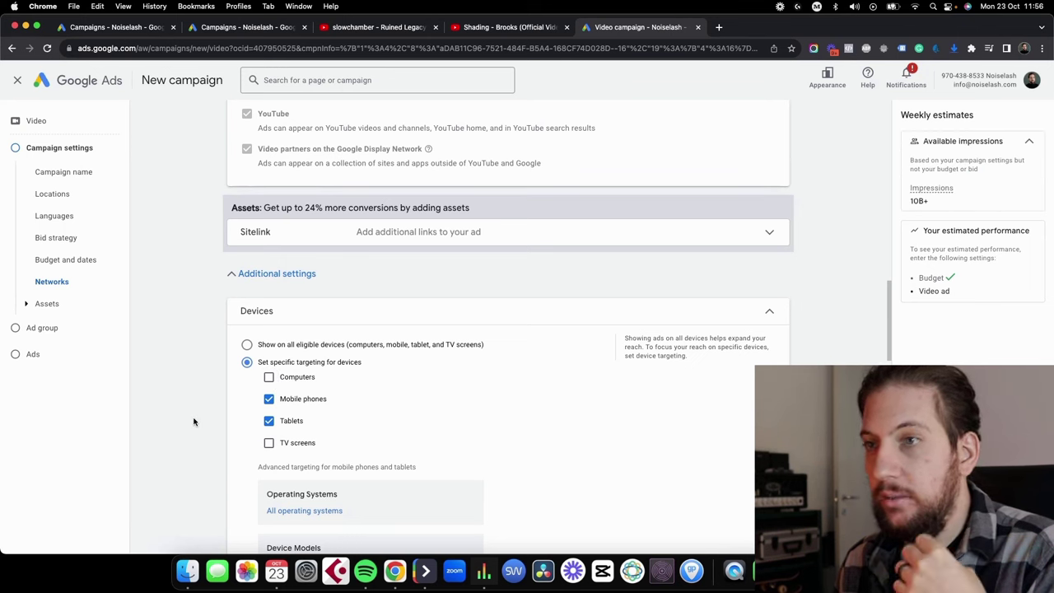
pyautogui.click(269, 420)
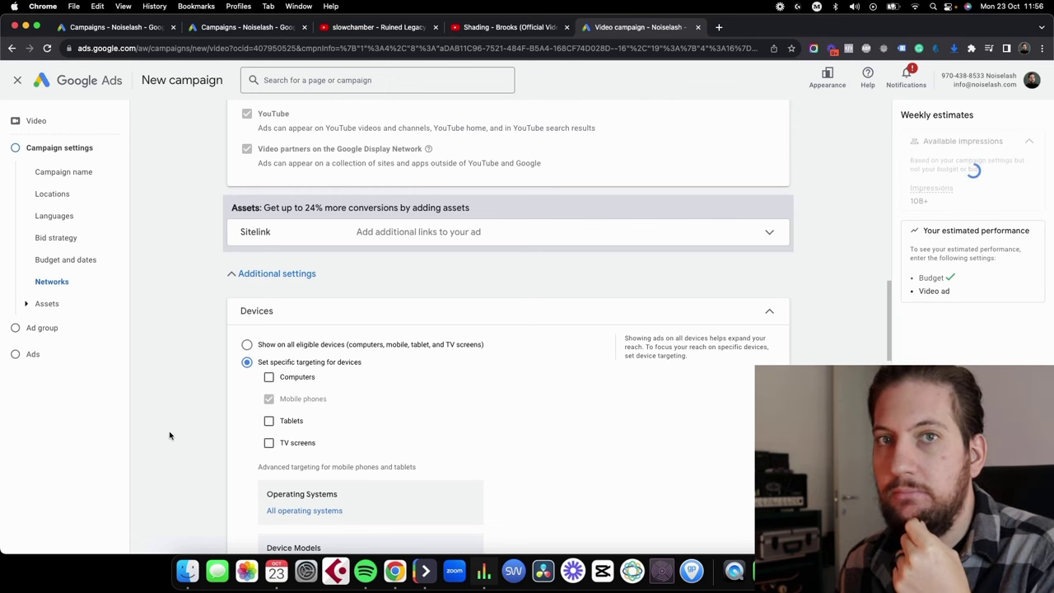
pyautogui.scroll(-2, 172, 434)
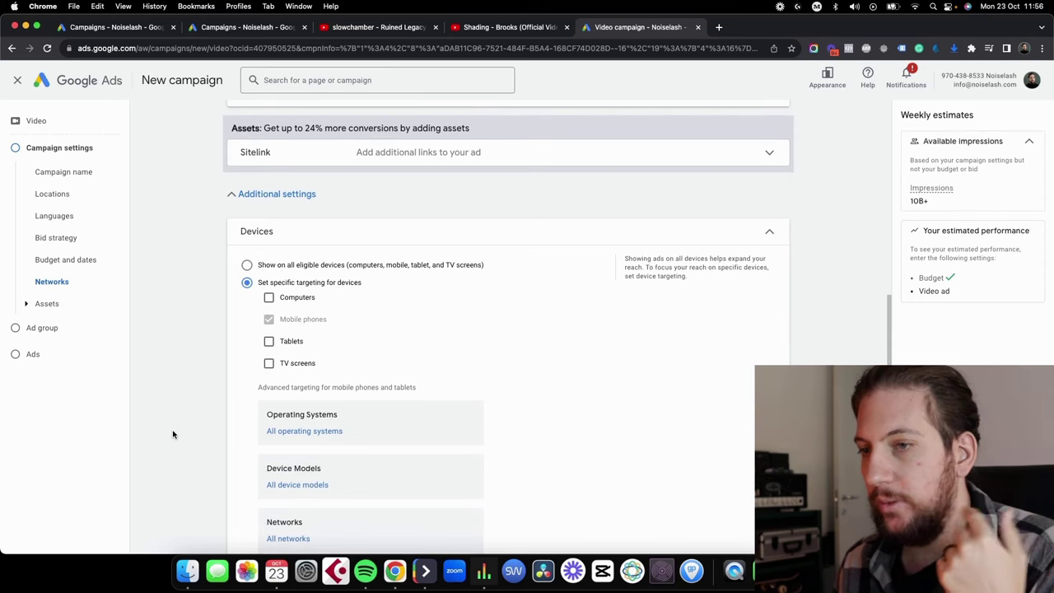
pyautogui.scroll(-3, 173, 434)
pyautogui.scroll(-1, 174, 432)
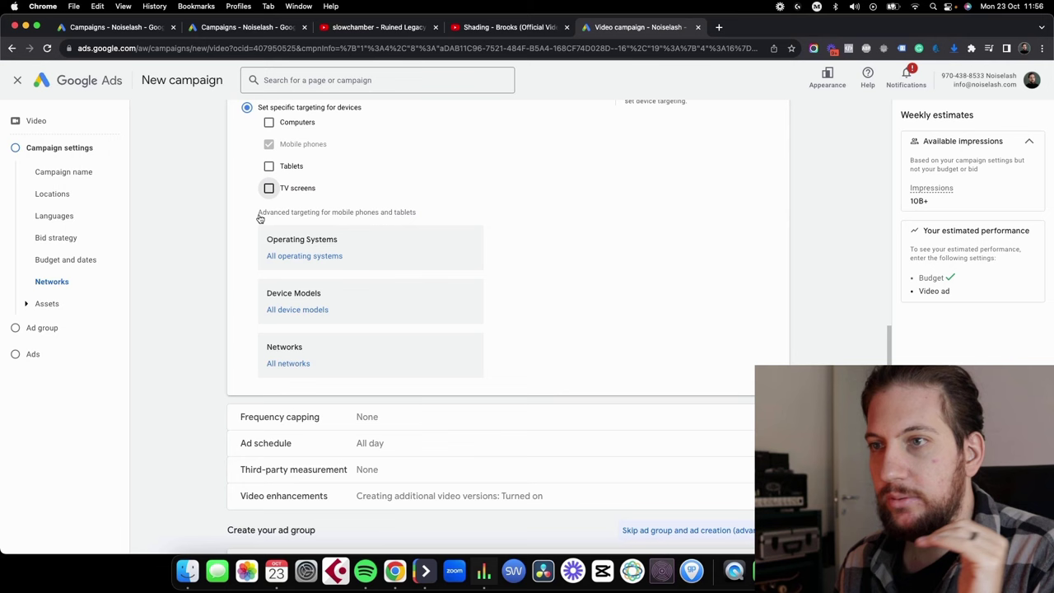
pyautogui.scroll(1, 186, 269)
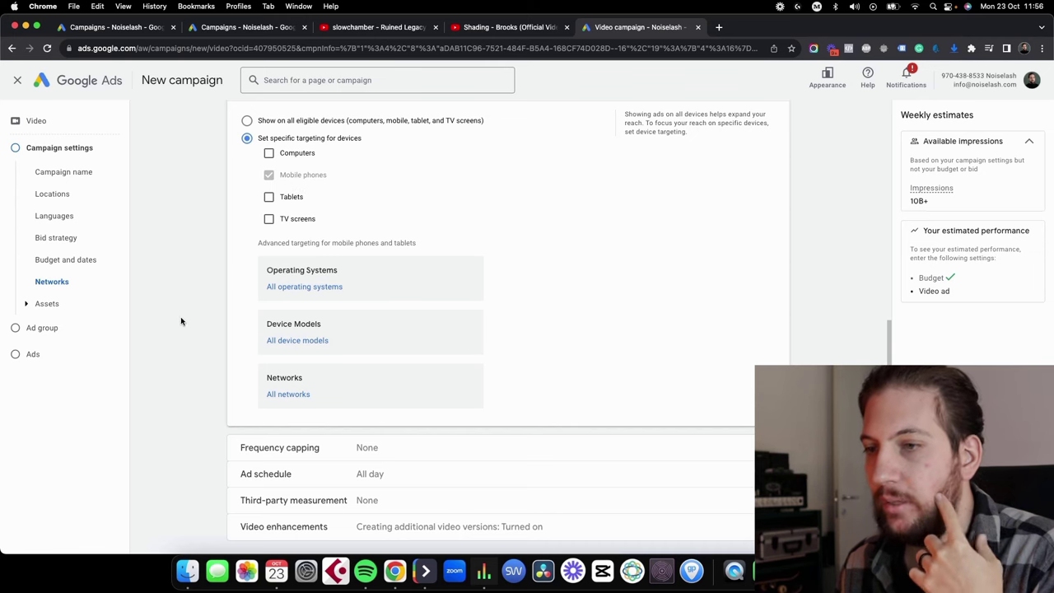
pyautogui.scroll(-3, 181, 321)
# Expand Video enhancements and review its example, keeping additional videos allowed.
pyautogui.scroll(-3, 210, 342)
pyautogui.click(369, 296)
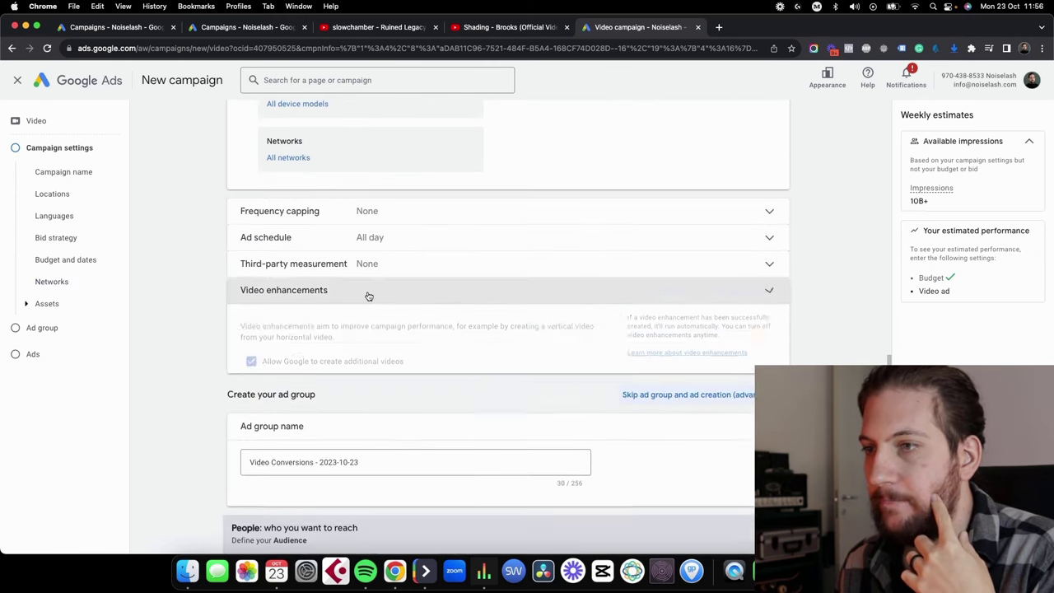
pyautogui.scroll(-5, 239, 353)
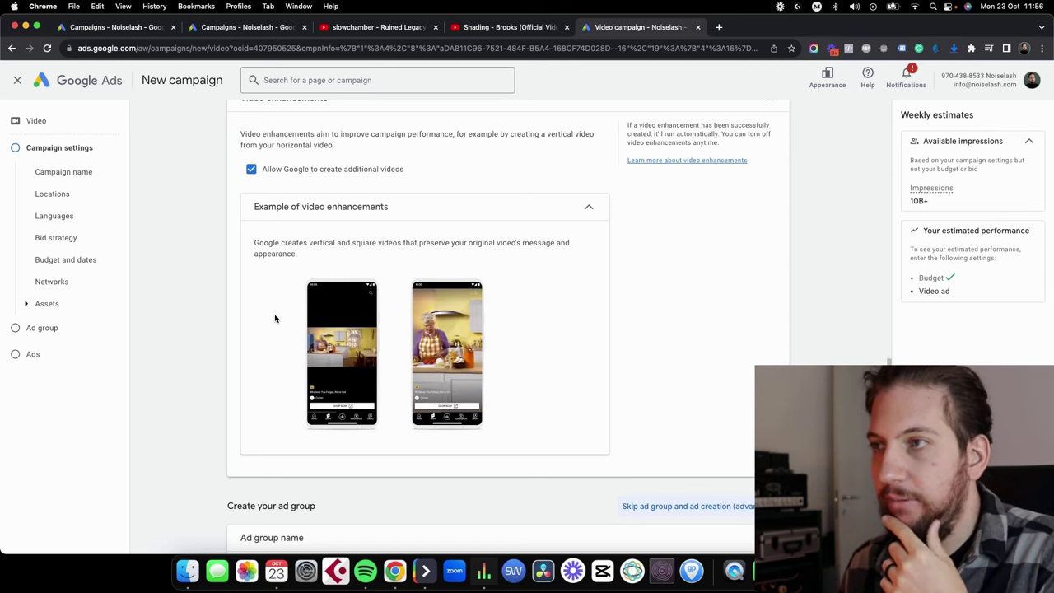
pyautogui.scroll(1, 271, 316)
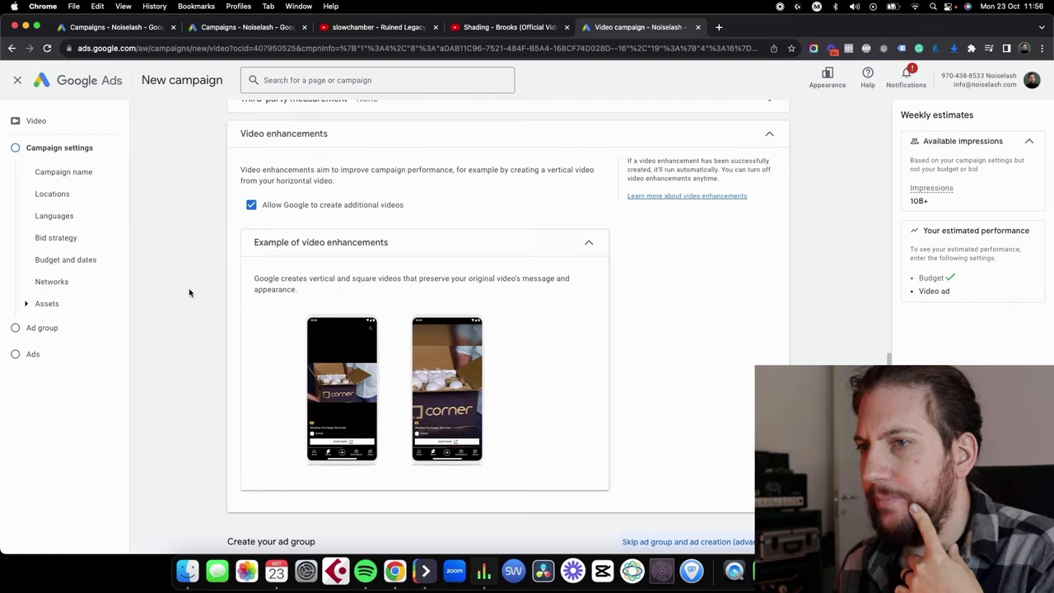
pyautogui.scroll(-10, 190, 292)
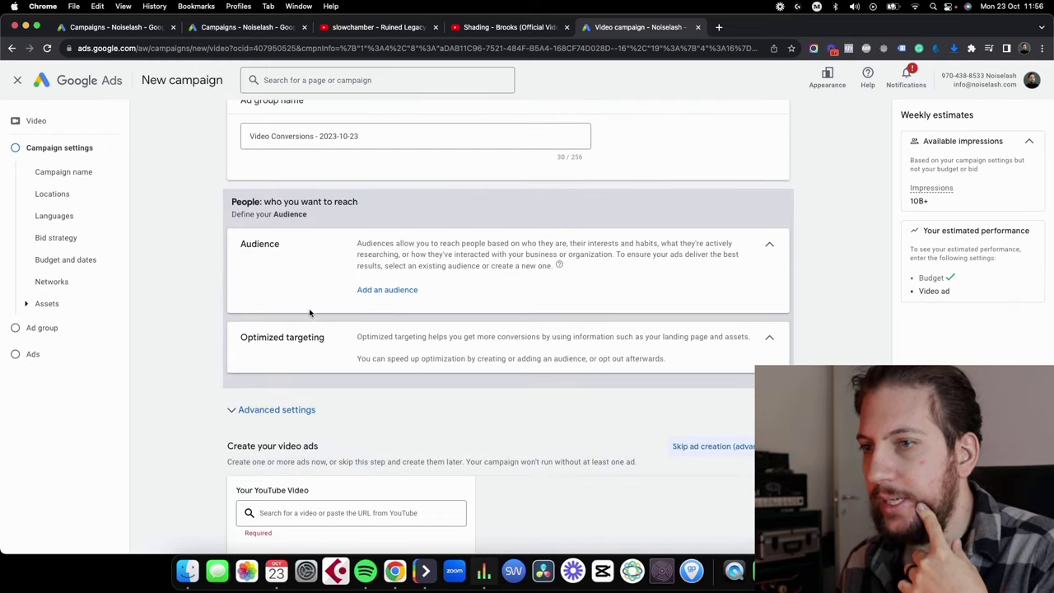
# Collapse the Advanced settings section and scroll back up to the ad group's People: Audience section.
pyautogui.scroll(-1, 337, 317)
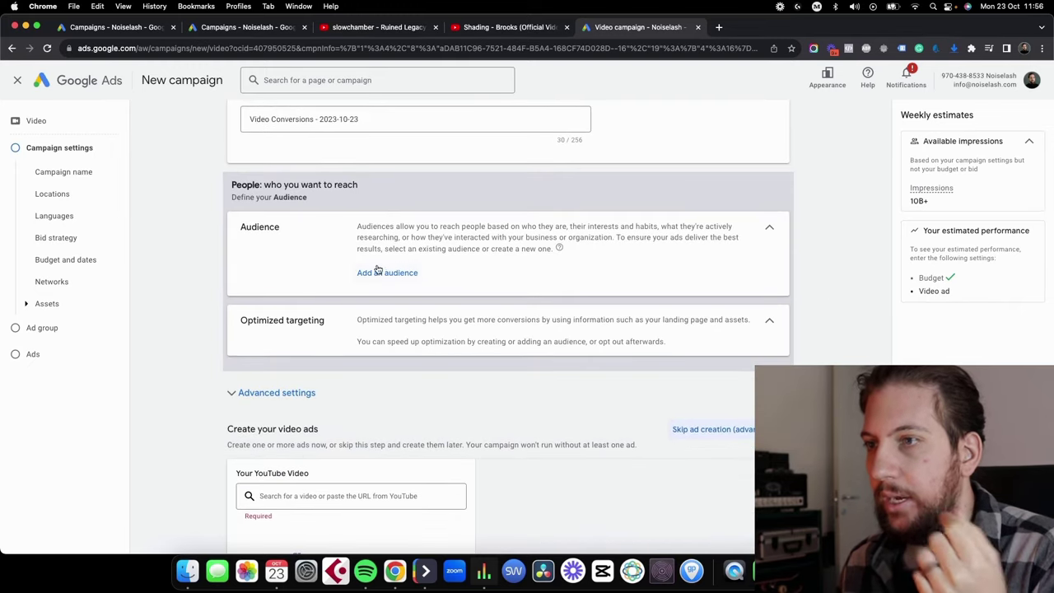
pyautogui.scroll(-3, 378, 305)
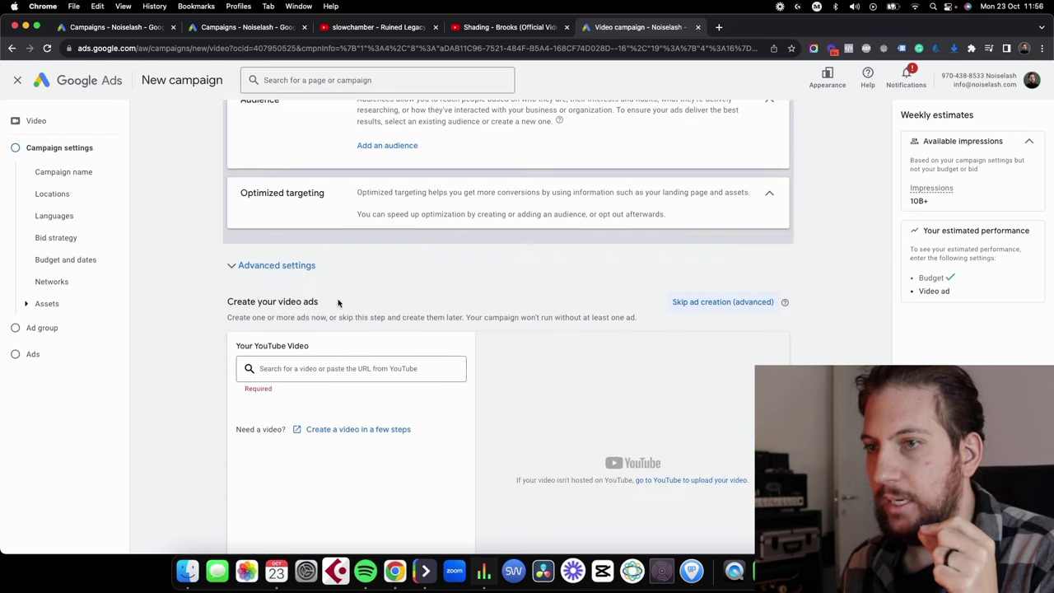
pyautogui.click(298, 269)
pyautogui.click(298, 268)
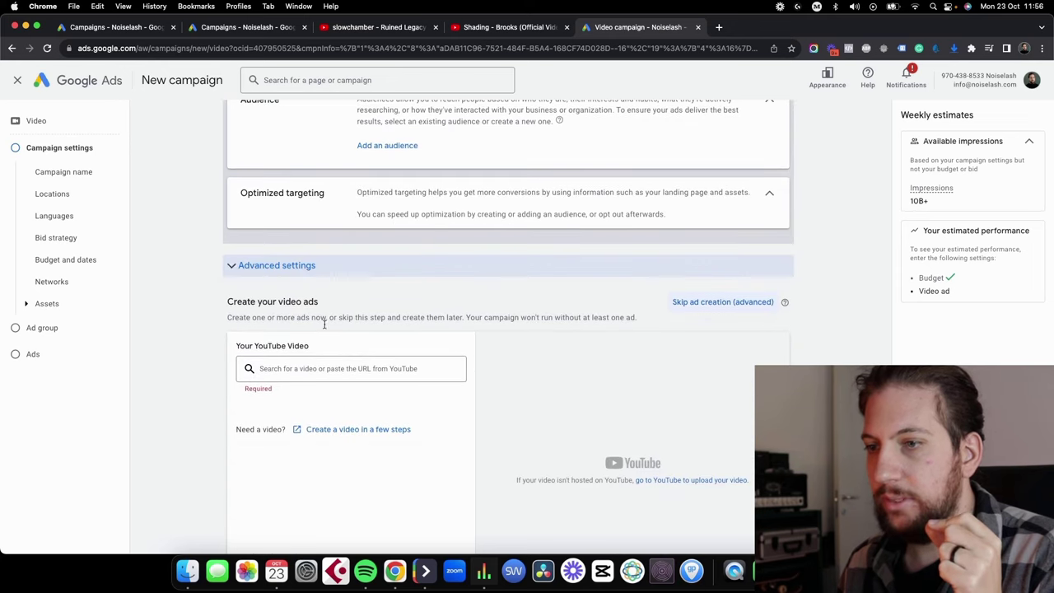
pyautogui.scroll(4, 344, 362)
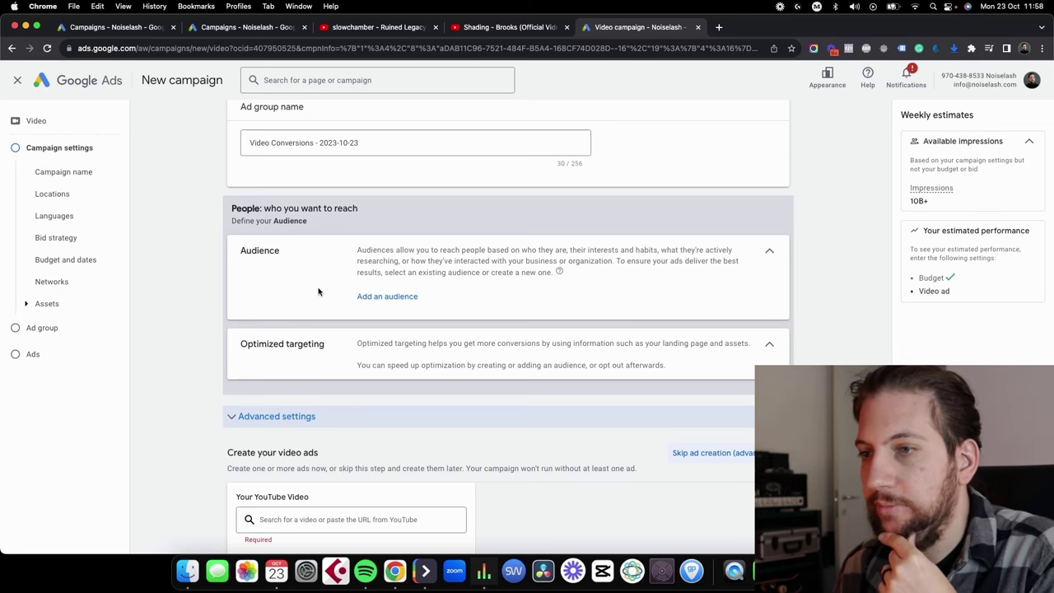
# Start adding an audience and open the saved Slowchamber Audience in Edit audience.
pyautogui.click(366, 296)
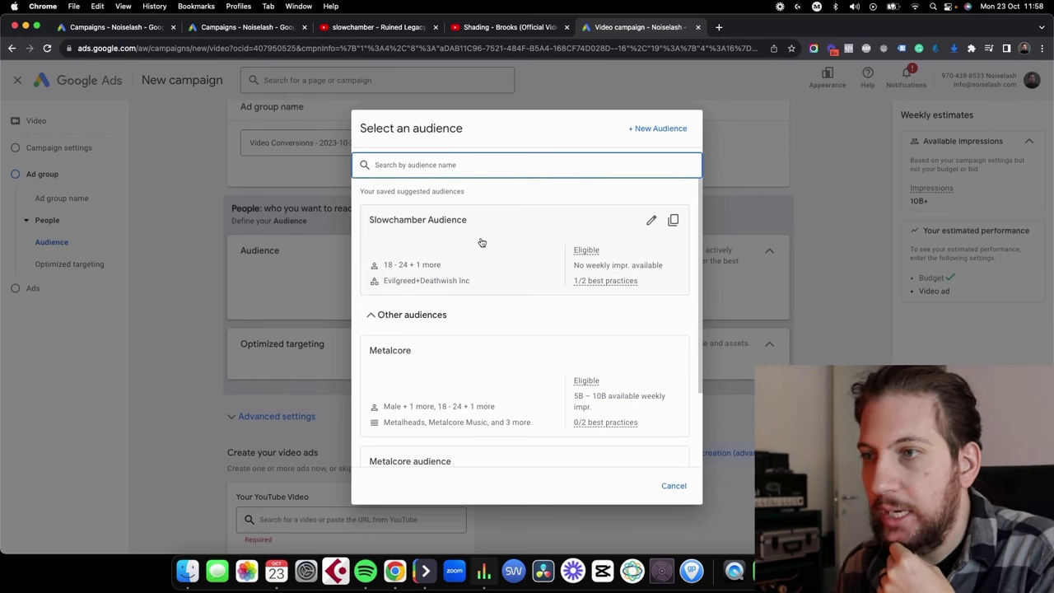
pyautogui.click(650, 221)
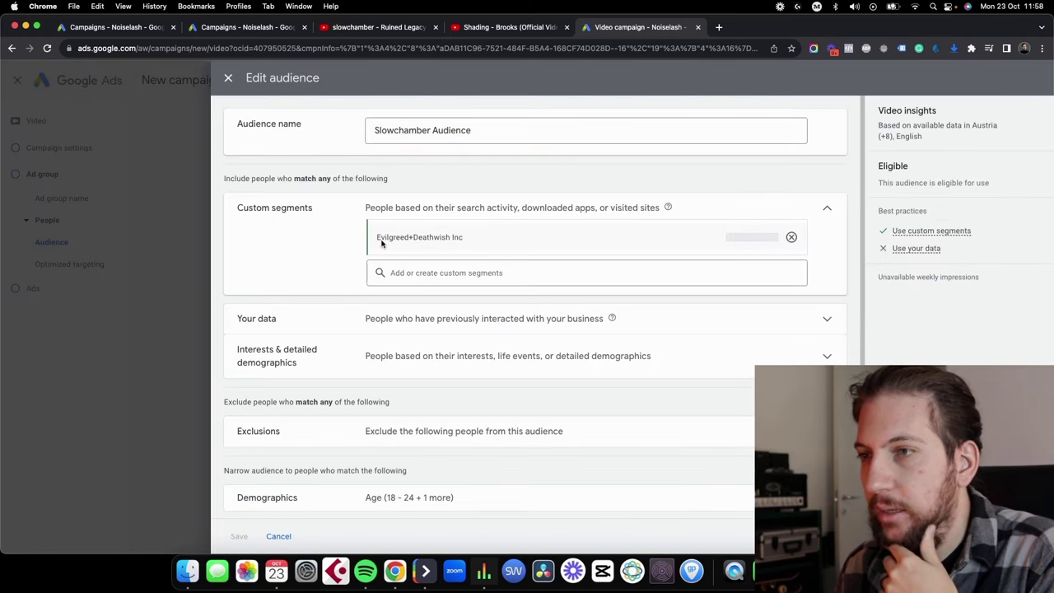
# Search 'evilgreed' in a new tab and browse the EVIL GREED store's featured and new merch.
pyautogui.click(718, 27)
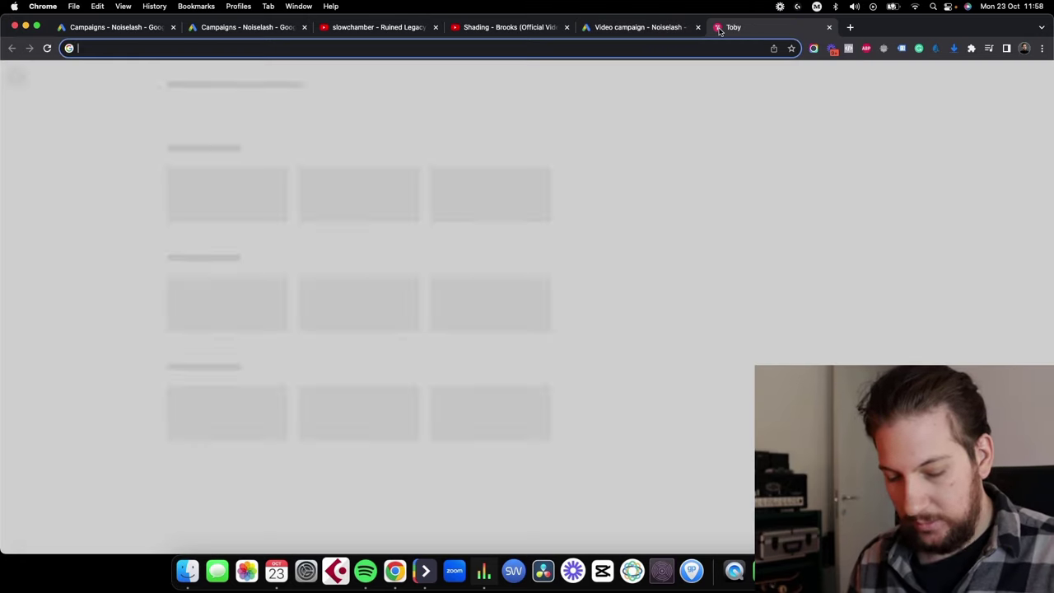
pyautogui.write('evilgreed')
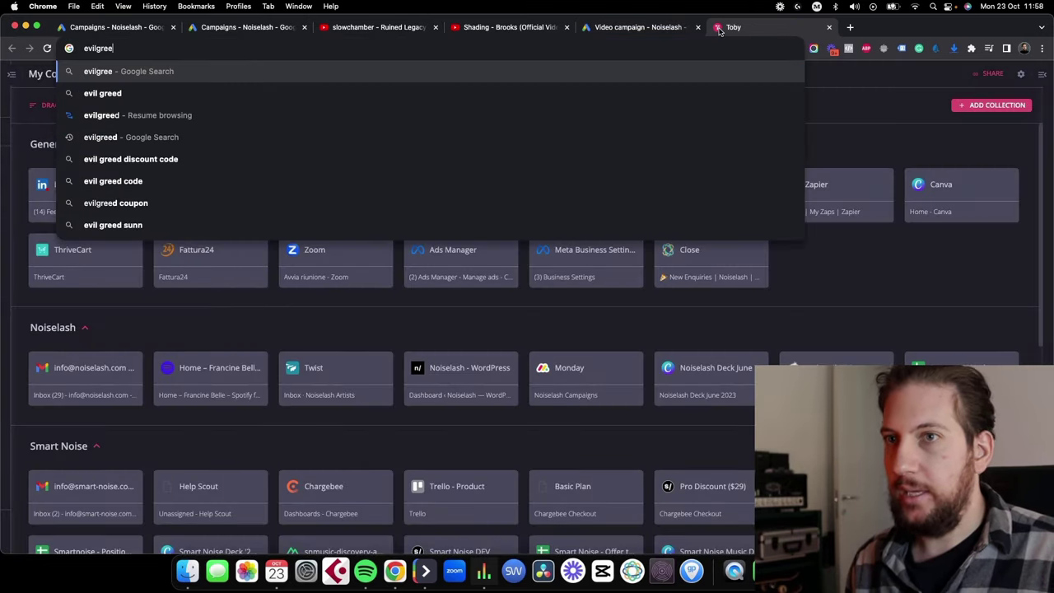
pyautogui.press('Return')
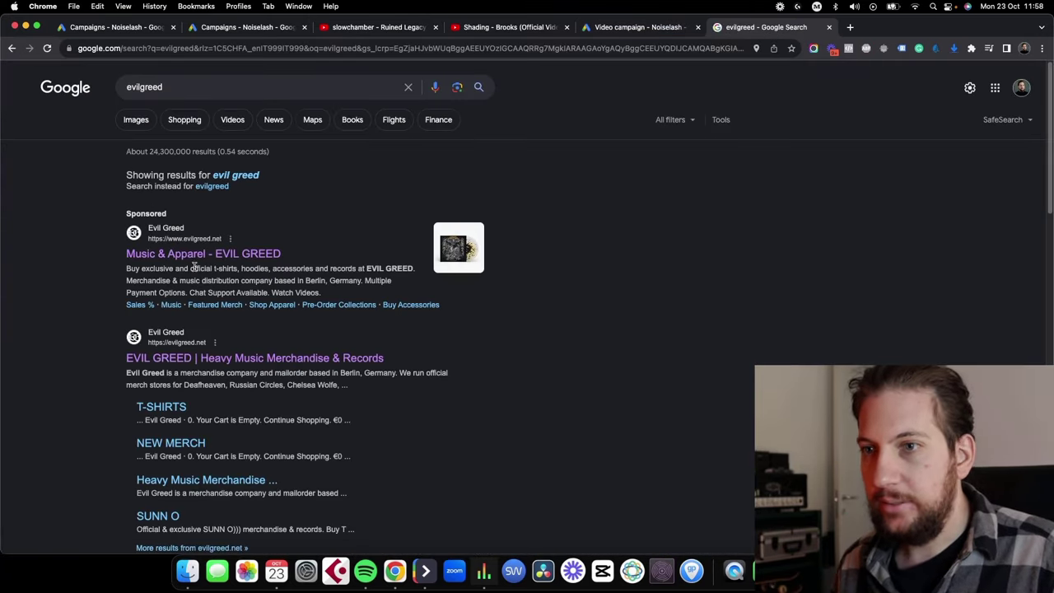
pyautogui.click(199, 255)
pyautogui.scroll(-10, 221, 325)
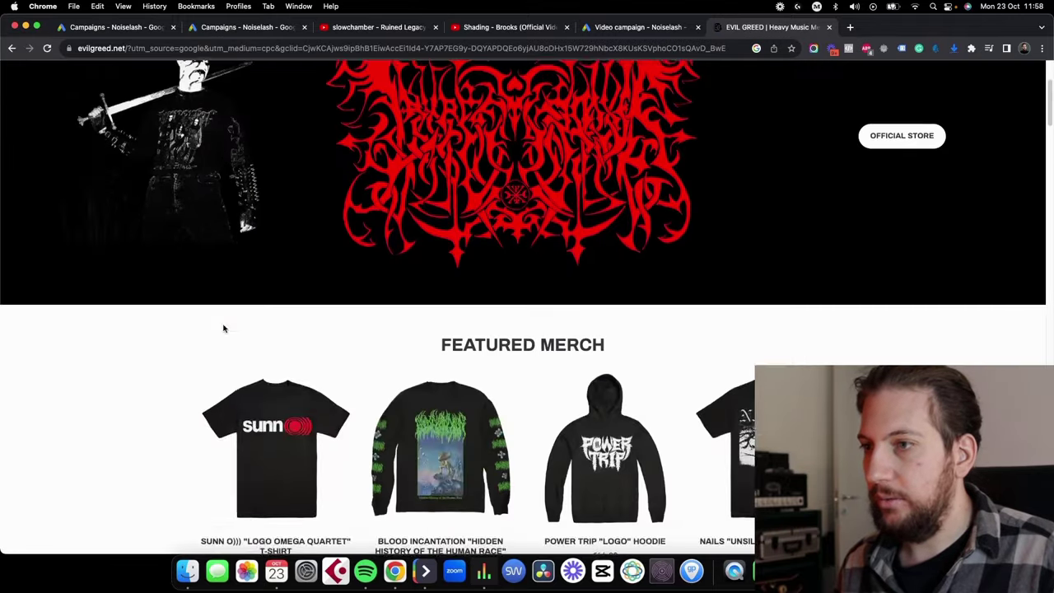
pyautogui.scroll(-3, 223, 329)
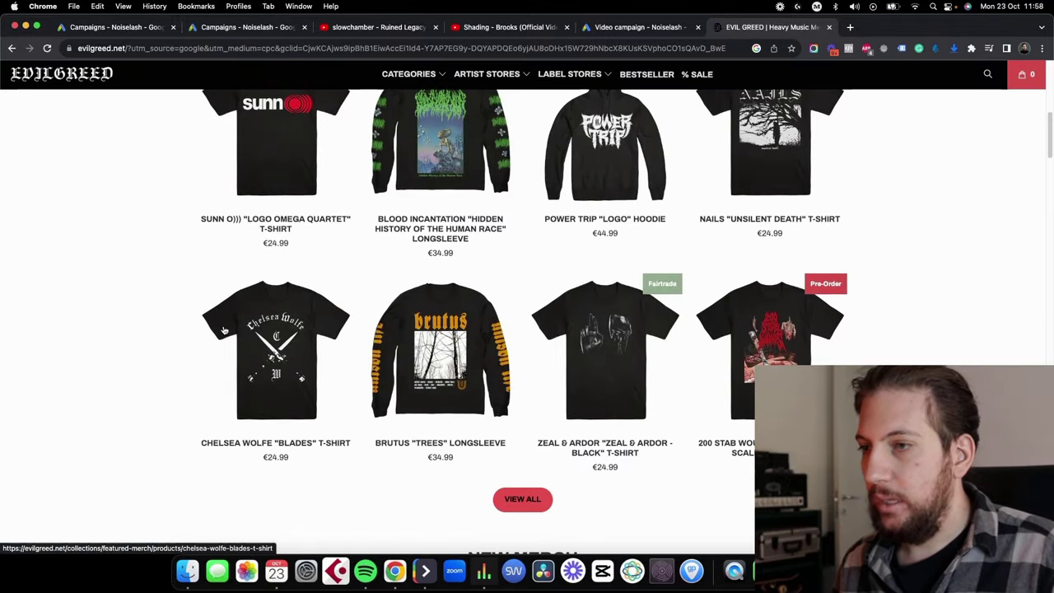
pyautogui.scroll(2, 169, 291)
pyautogui.scroll(1, 169, 291)
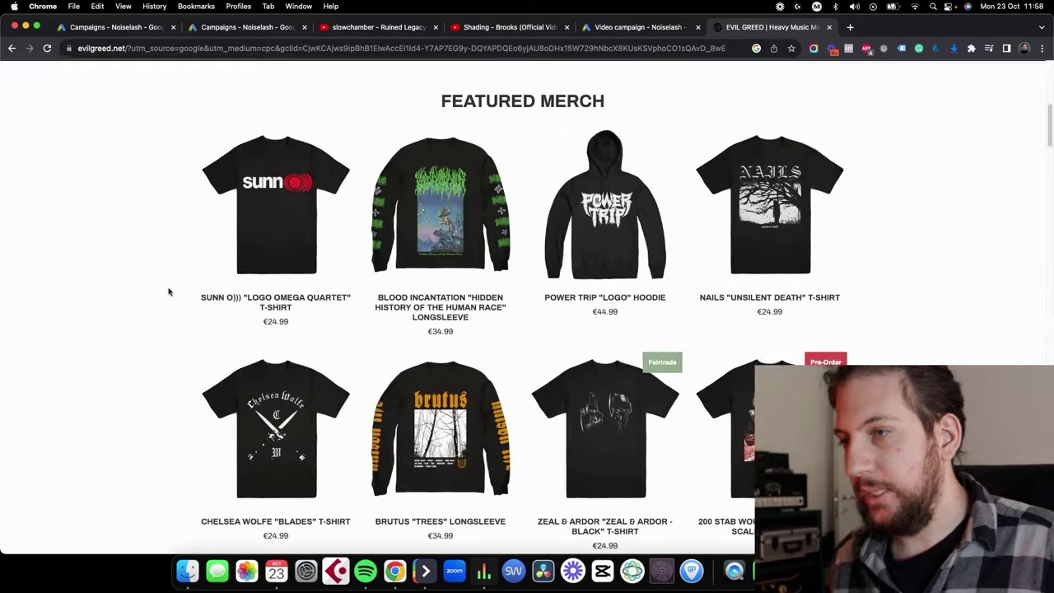
pyautogui.scroll(-9, 169, 292)
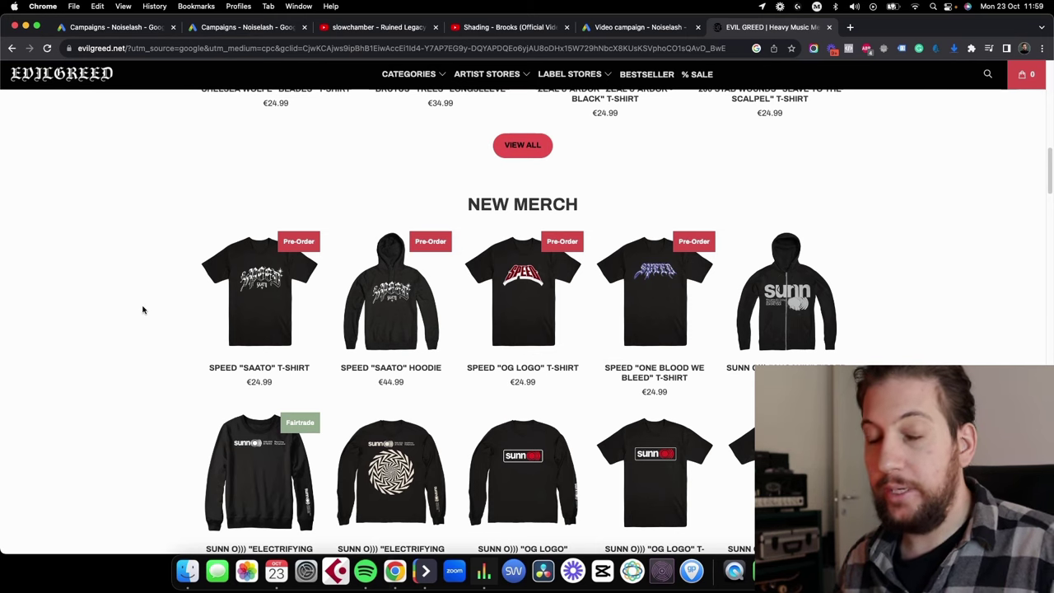
# Compare the EVIL GREED shop with the audience editor, briefly expanding interests and detailed demographics.
pyautogui.click(630, 27)
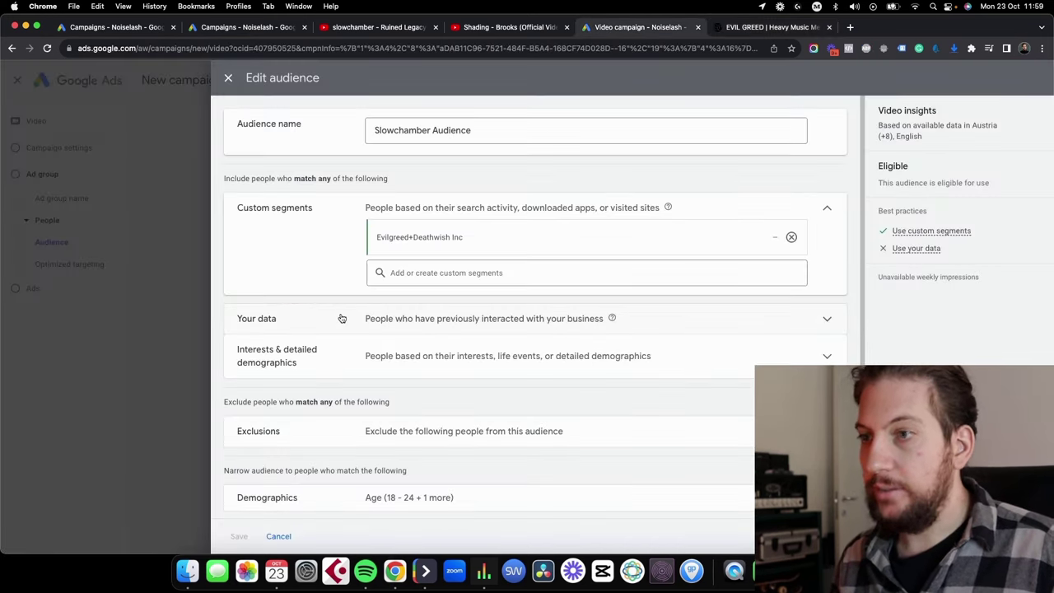
pyautogui.click(749, 27)
pyautogui.click(625, 29)
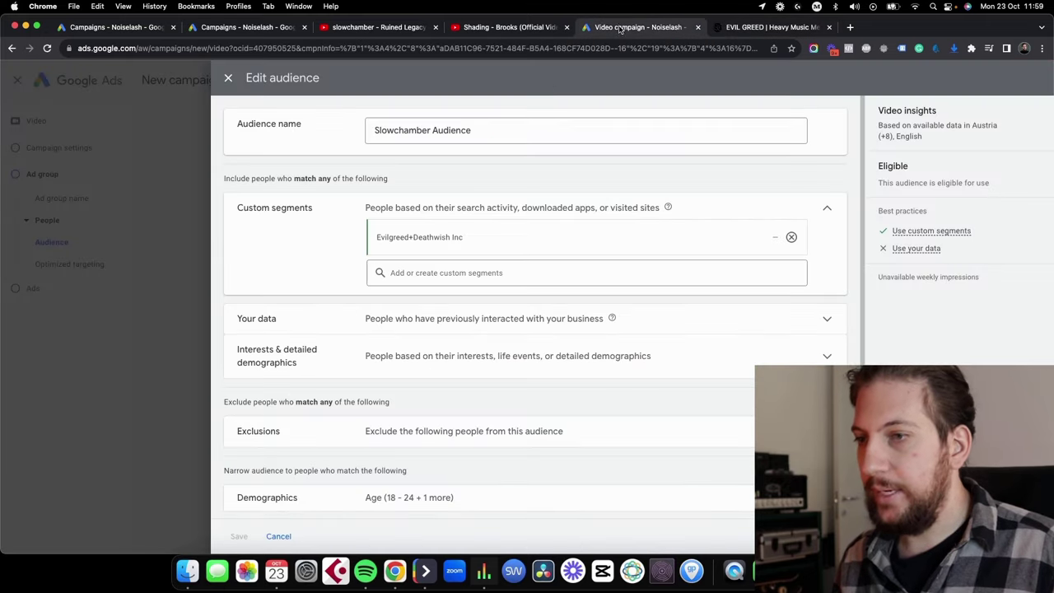
pyautogui.scroll(-1, 339, 349)
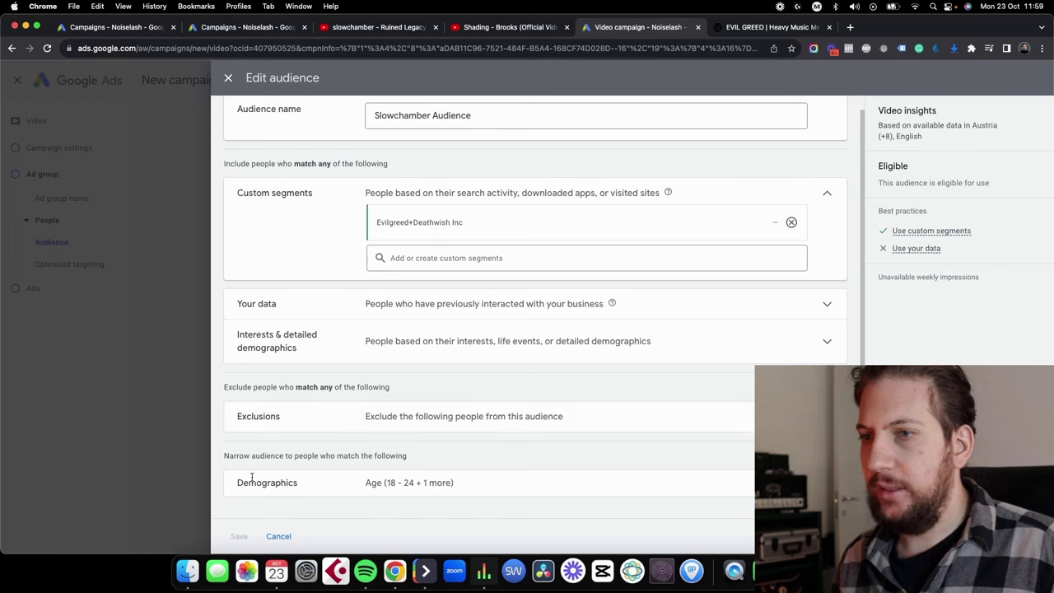
pyautogui.click(466, 341)
pyautogui.click(568, 351)
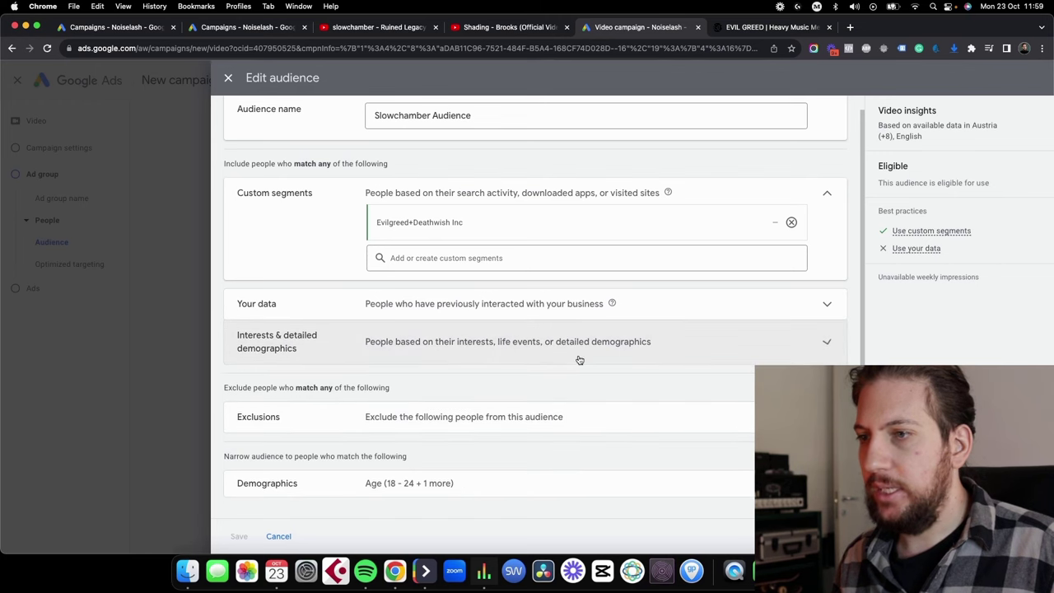
# Open the Evilgreed+Deathwish Inc custom segment, check it against the shop, then close it.
pyautogui.moveTo(447, 234)
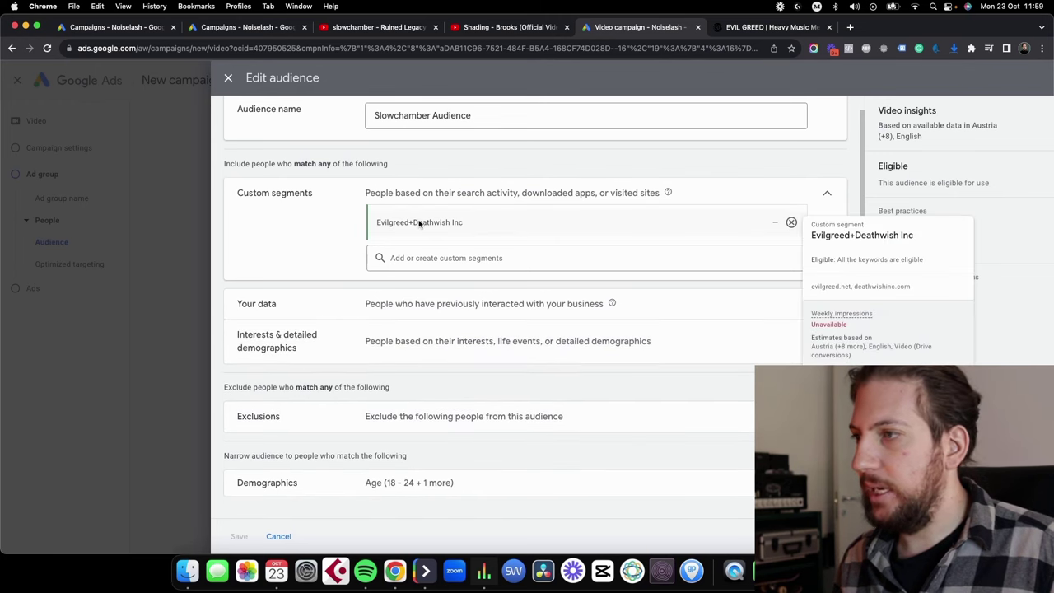
pyautogui.click(774, 222)
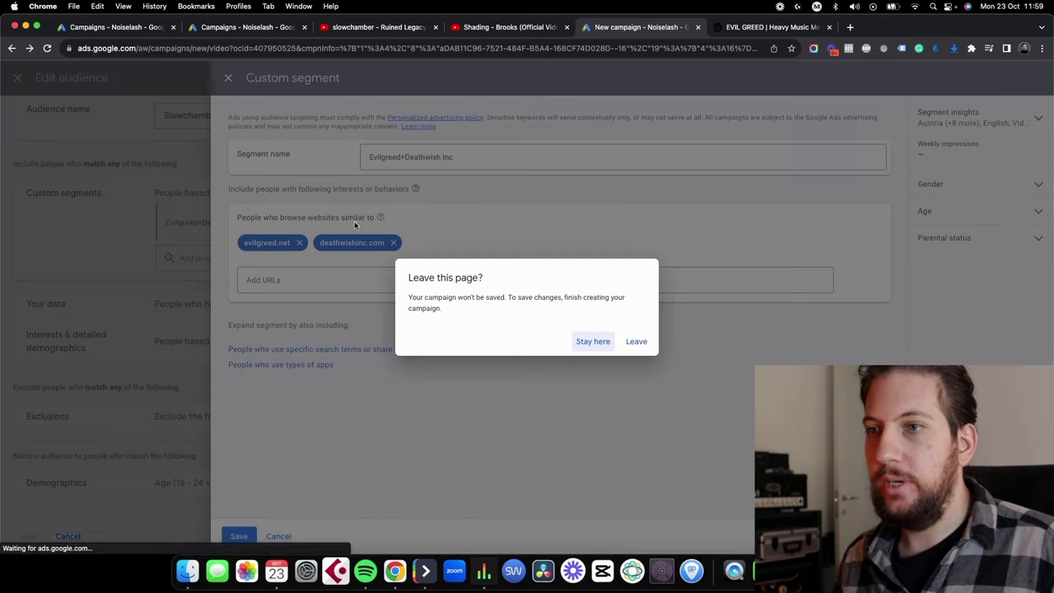
pyautogui.click(592, 342)
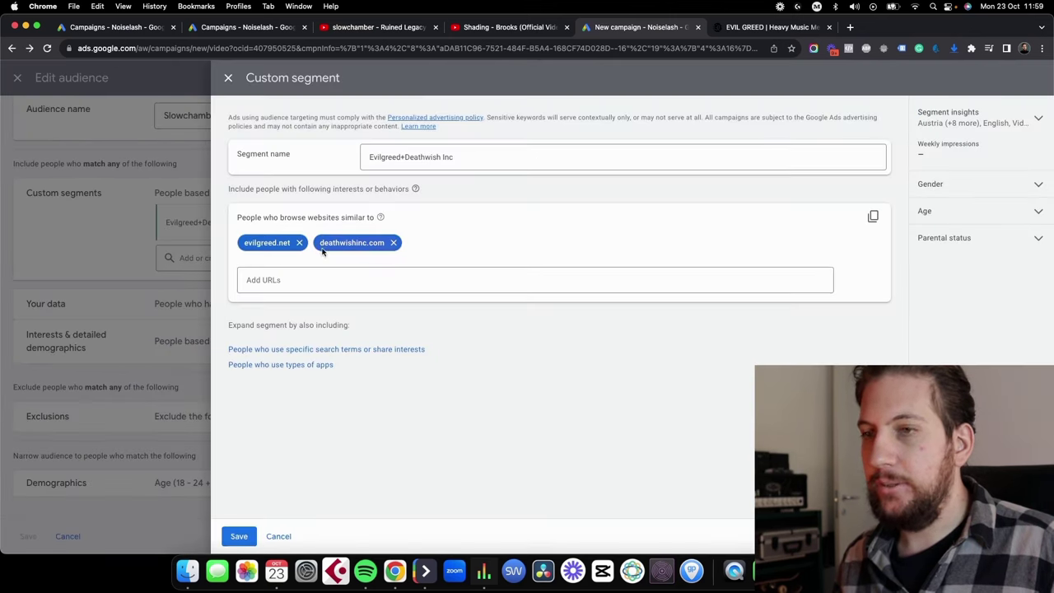
pyautogui.click(772, 27)
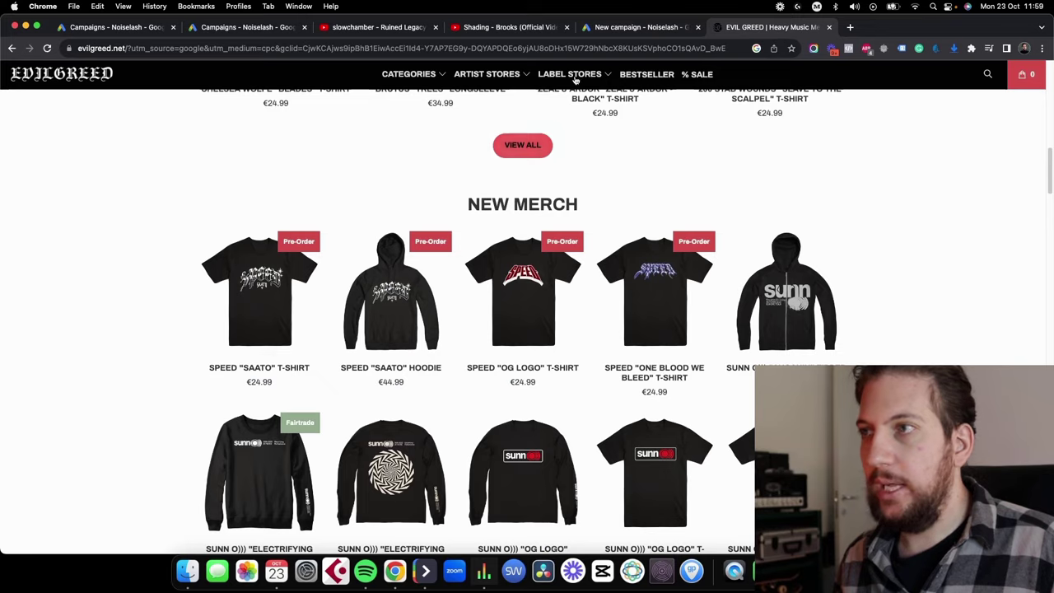
pyautogui.click(642, 27)
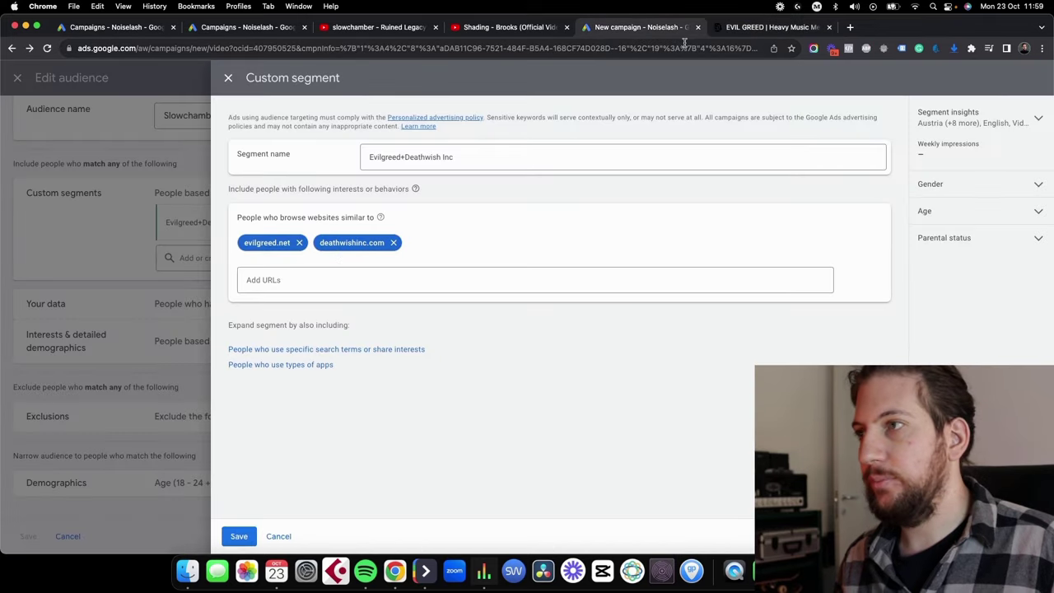
pyautogui.click(228, 78)
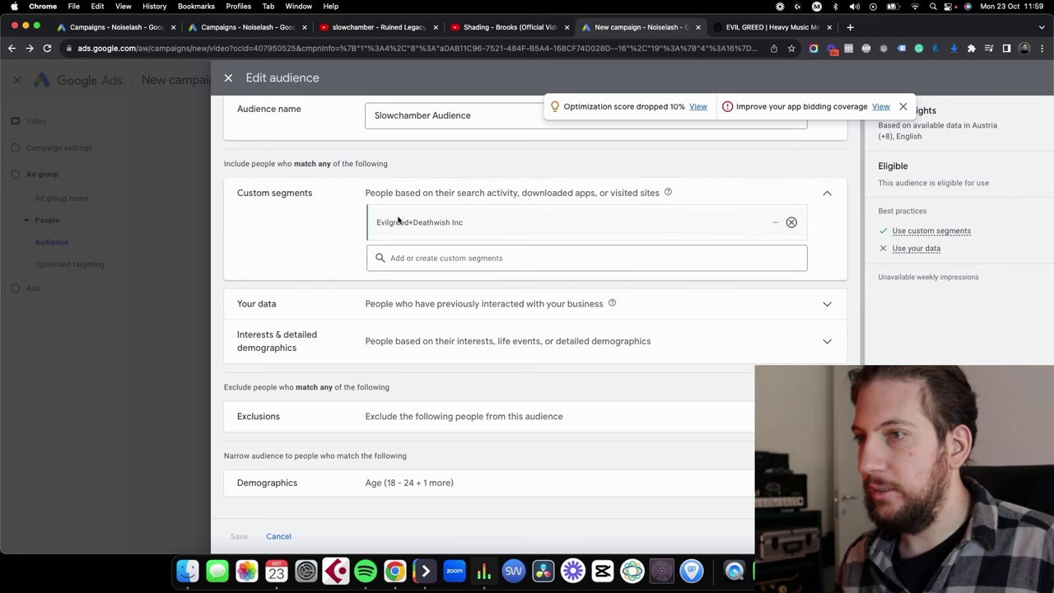
# Recheck the segment's evilgreed.net and deathwishinc.com URLs, then expand Demographics showing all genders aged 18–34.
pyautogui.click(431, 222)
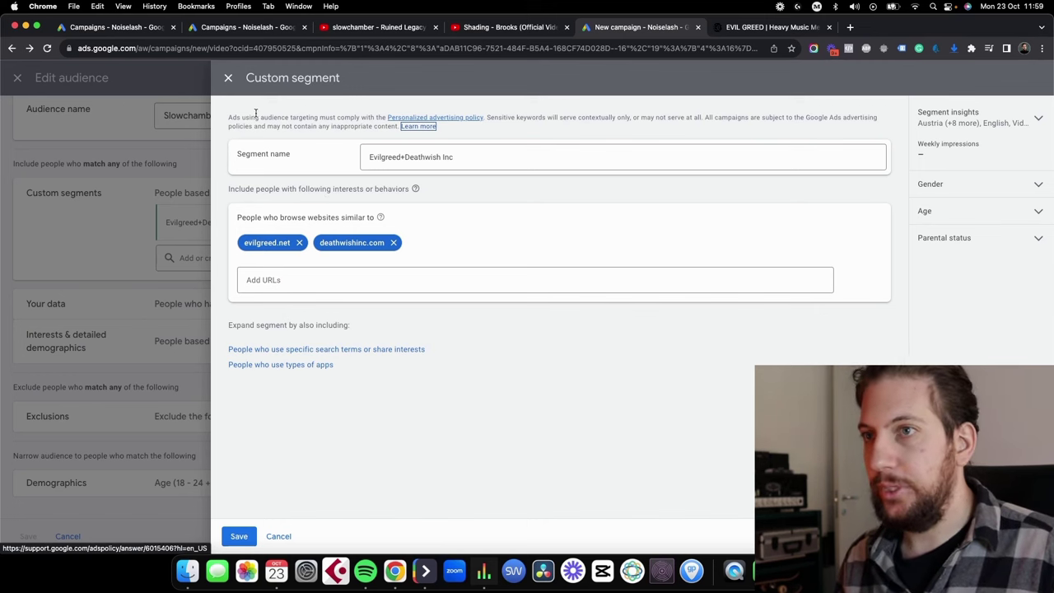
pyautogui.click(228, 78)
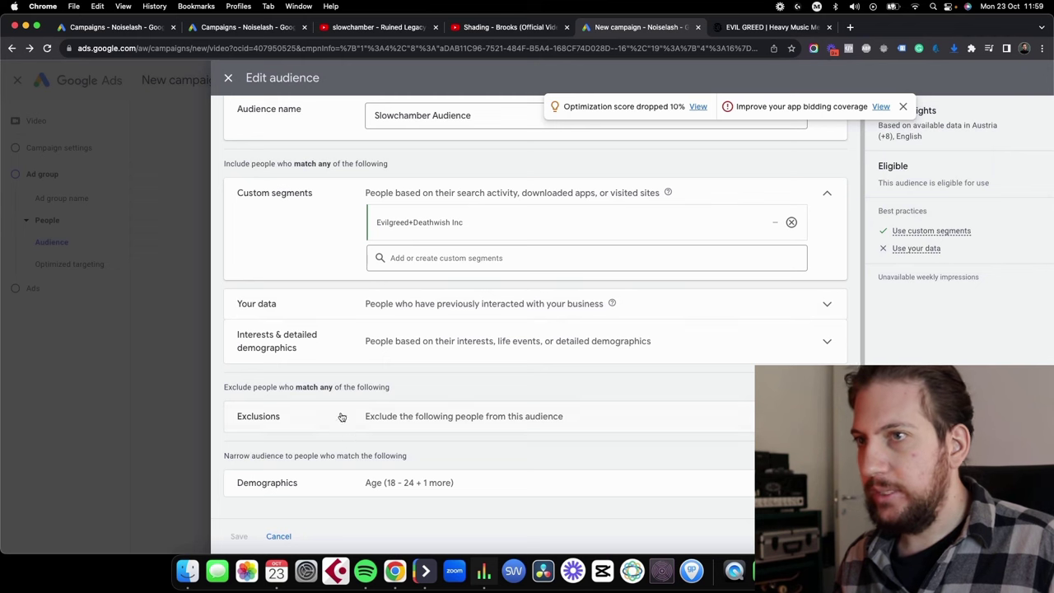
pyautogui.scroll(1, 341, 414)
pyautogui.click(479, 491)
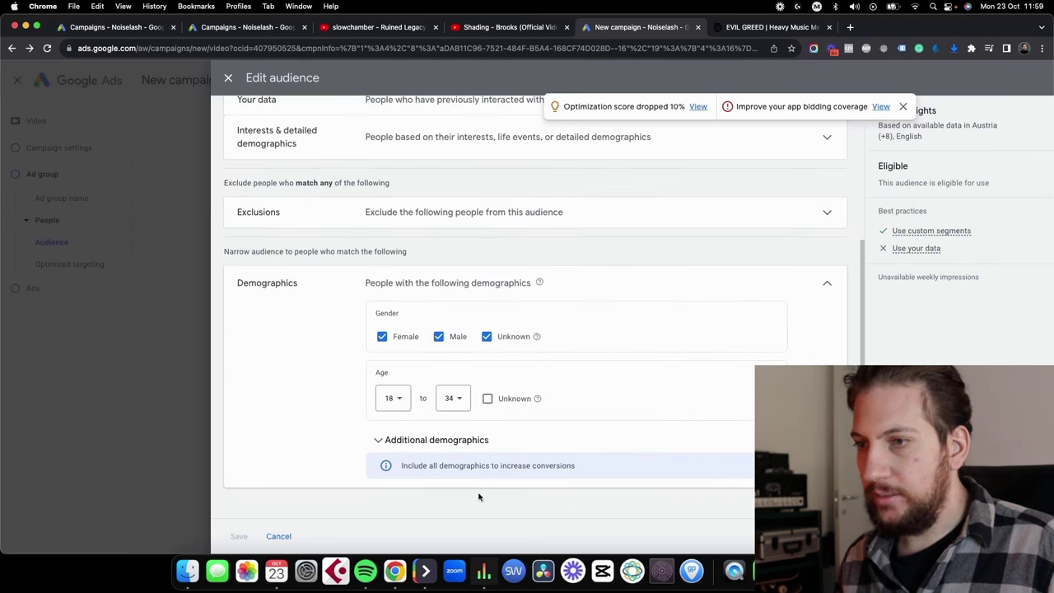
pyautogui.scroll(5, 418, 404)
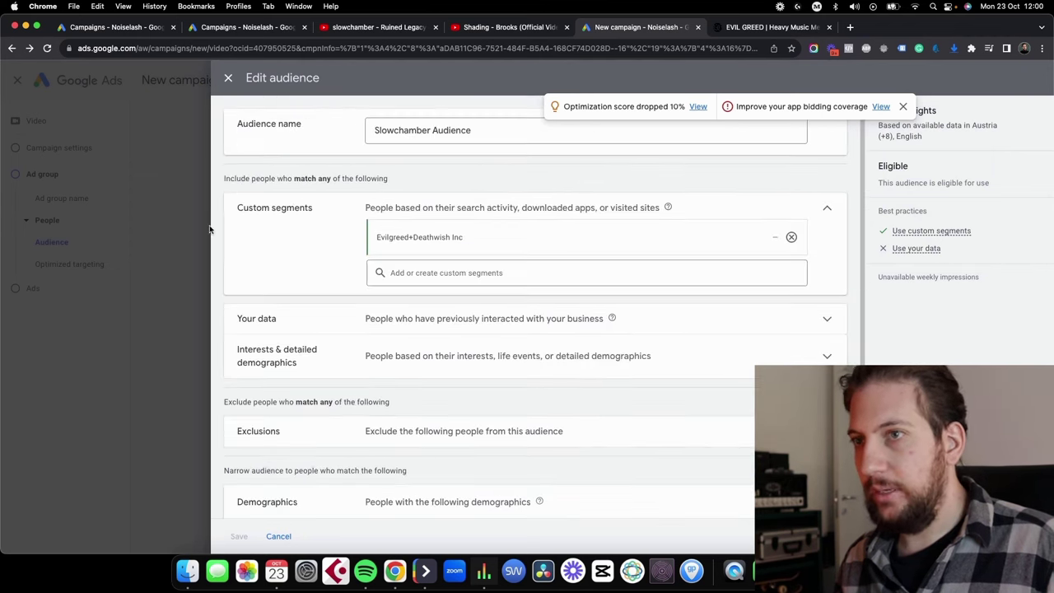
# Close the audience editor and dismiss the audience selection list.
pyautogui.click(228, 78)
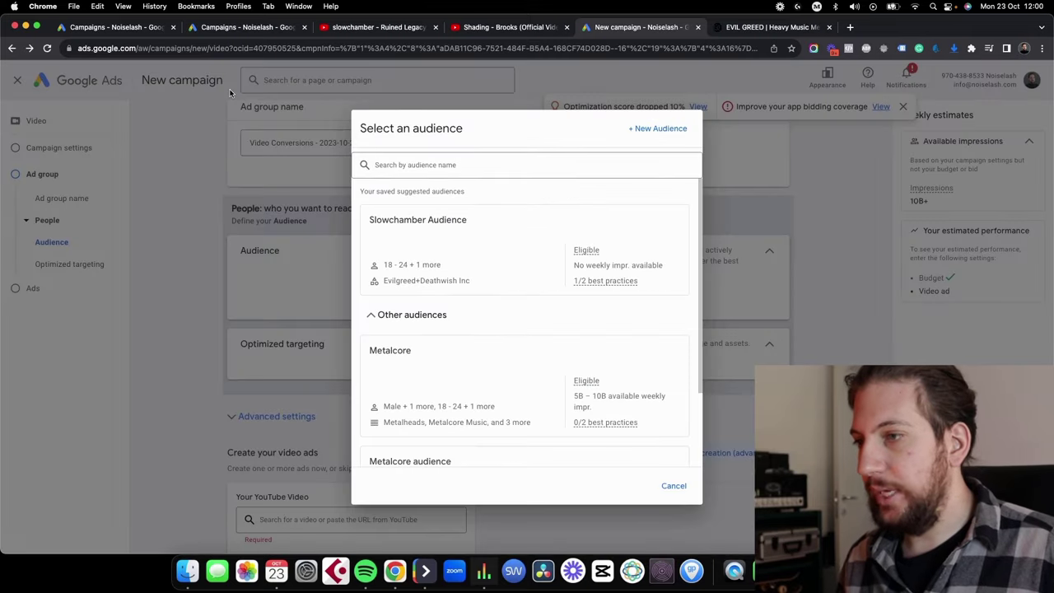
pyautogui.scroll(-3, 459, 275)
pyautogui.click(674, 485)
pyautogui.scroll(-4, 494, 371)
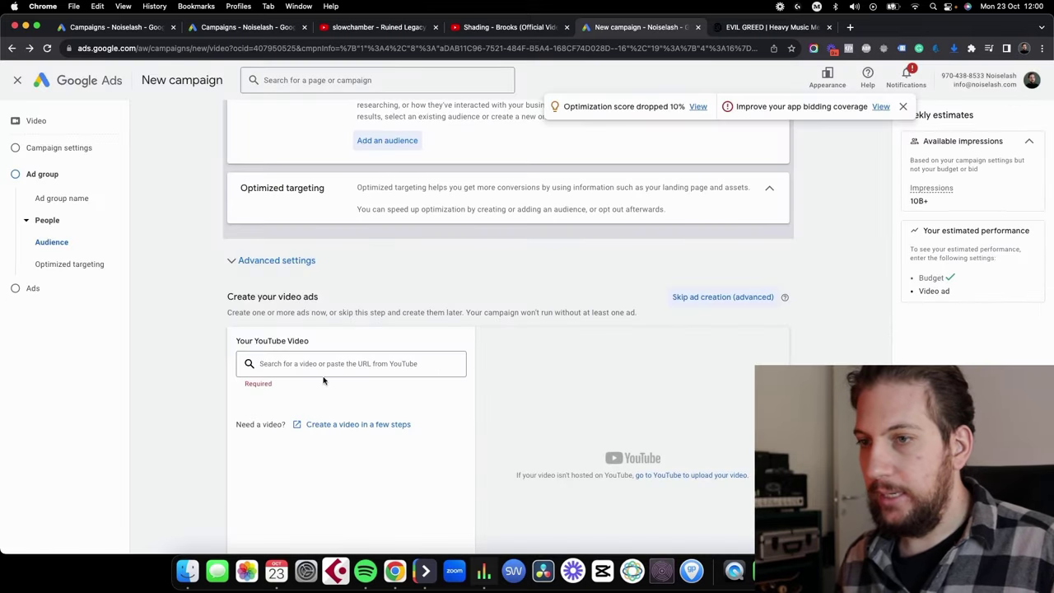
# Copy the slowchamber Ruined Legacy music video's URL from its YouTube tab.
pyautogui.click(377, 28)
pyautogui.rightClick(367, 195)
pyautogui.click(390, 232)
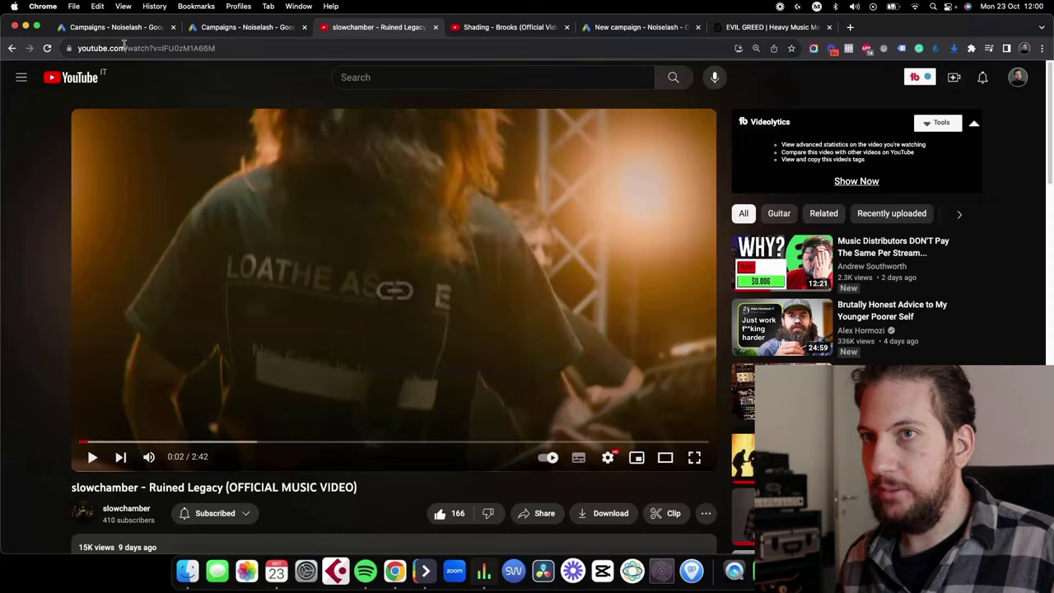
# Paste youtu.be/IFU0zM1A66M into the ad's YouTube video field and Final URL field.
pyautogui.click(120, 27)
pyautogui.click(640, 27)
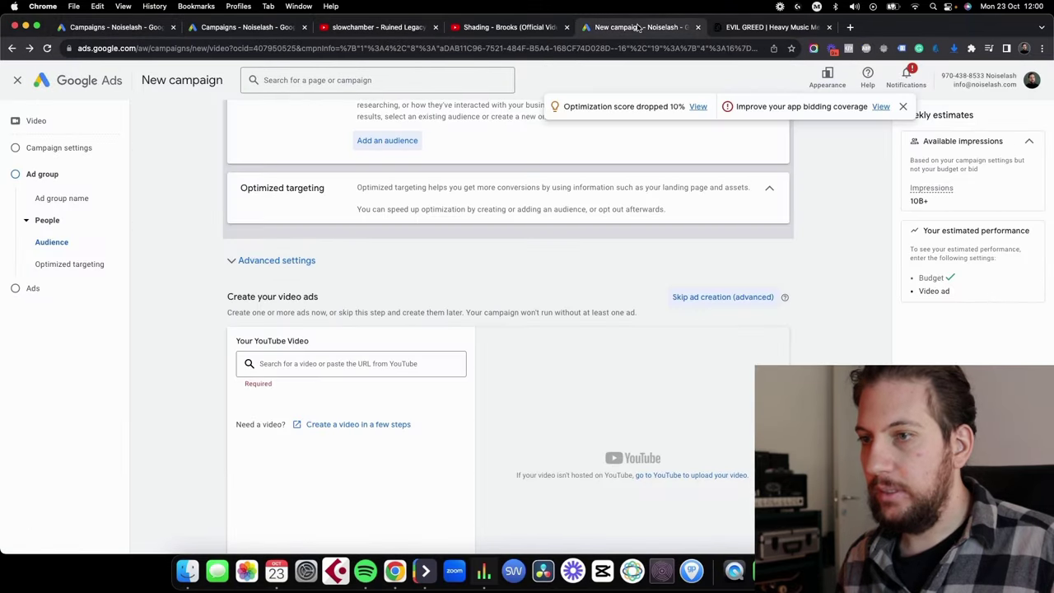
pyautogui.click(328, 366)
pyautogui.press('super+v')
pyautogui.scroll(-3, 209, 372)
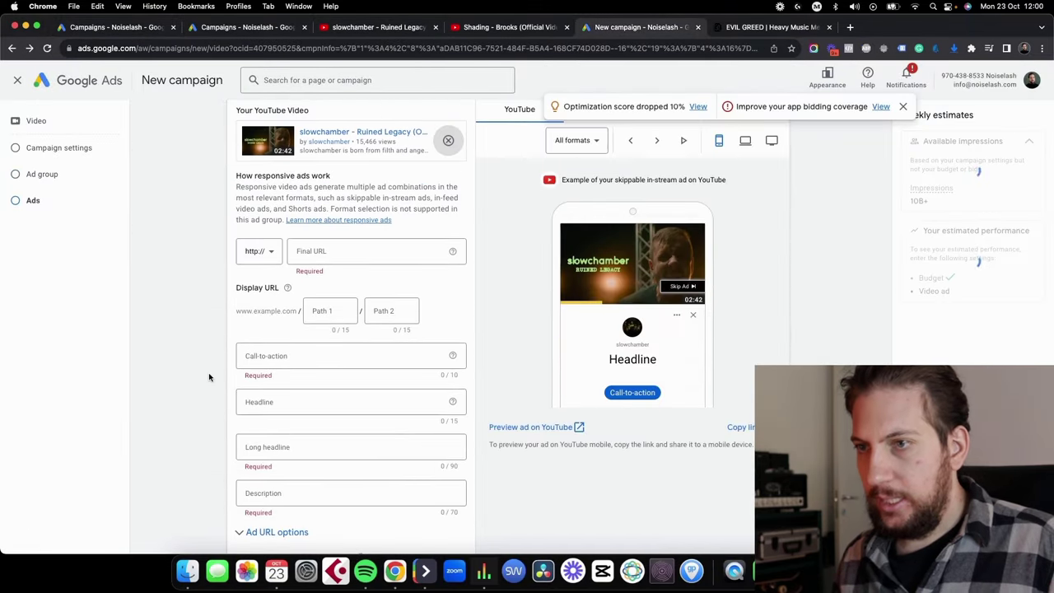
pyautogui.press('Tab')
pyautogui.press('super+v')
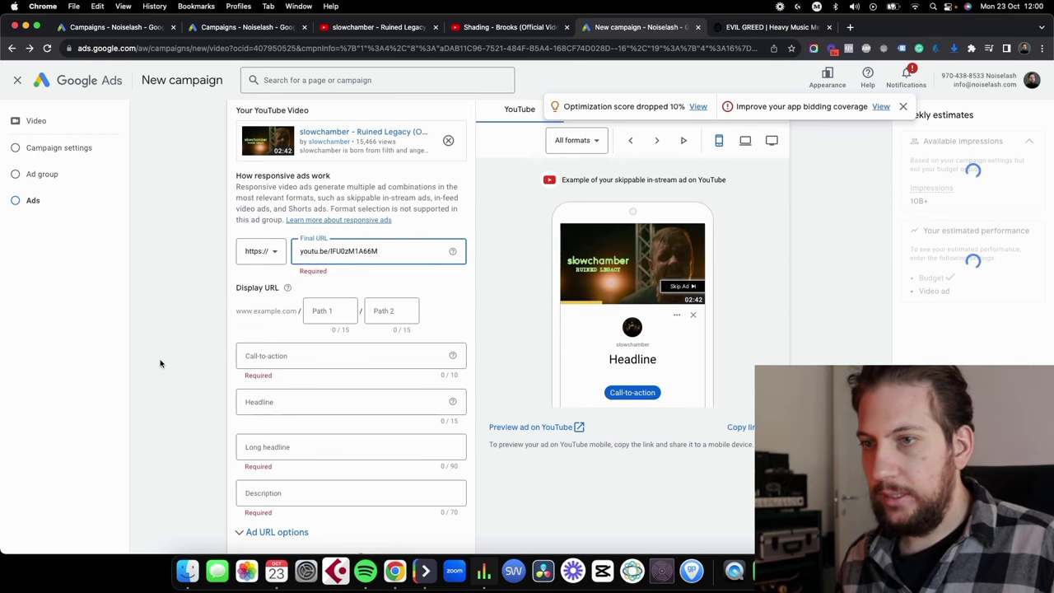
pyautogui.scroll(-2, 189, 306)
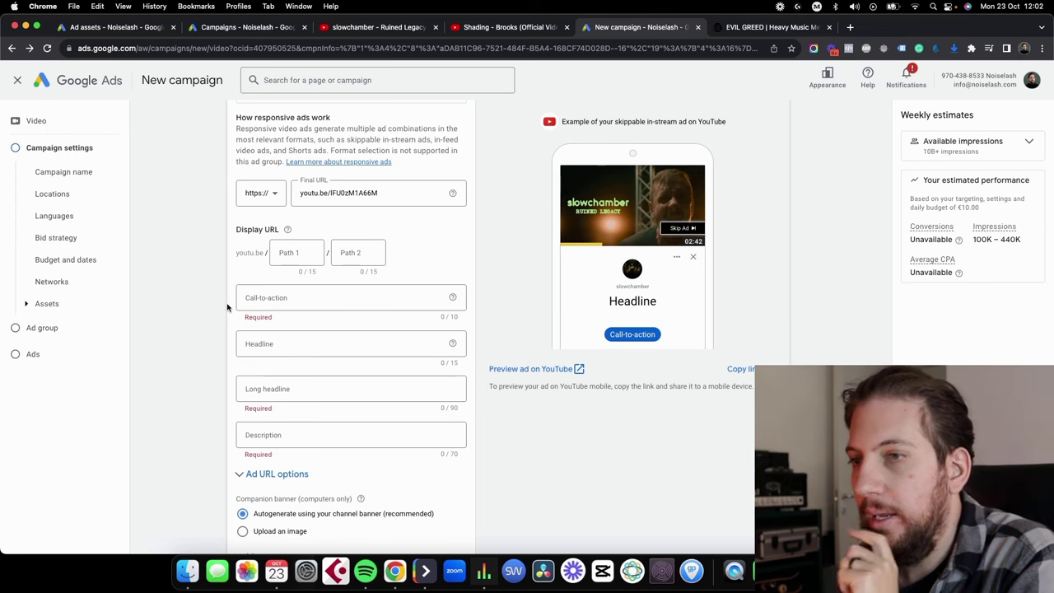
pyautogui.click(108, 27)
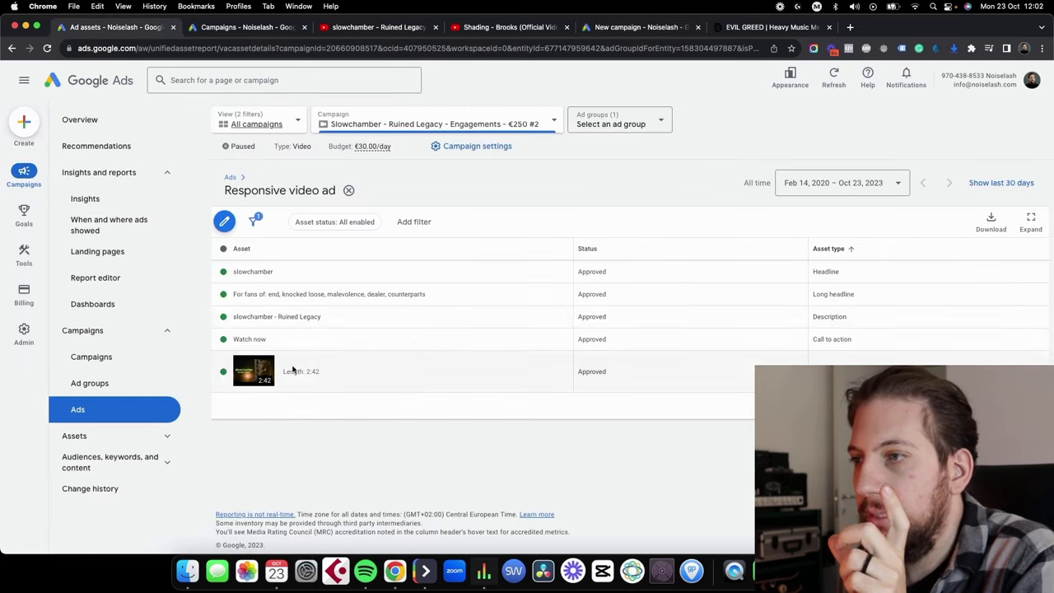
pyautogui.press('super+5')
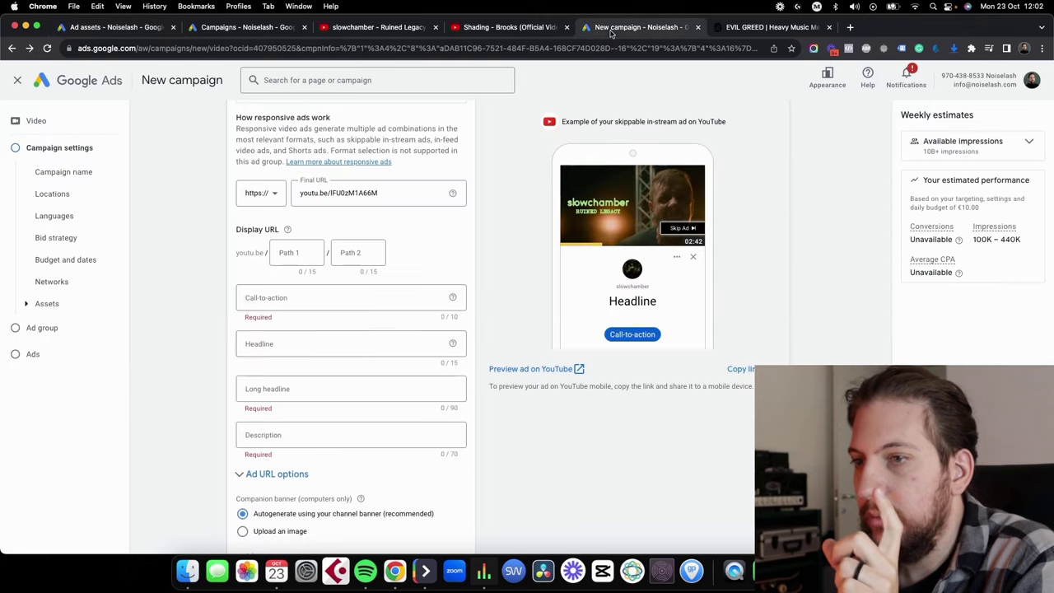
pyautogui.click(272, 391)
pyautogui.click(194, 276)
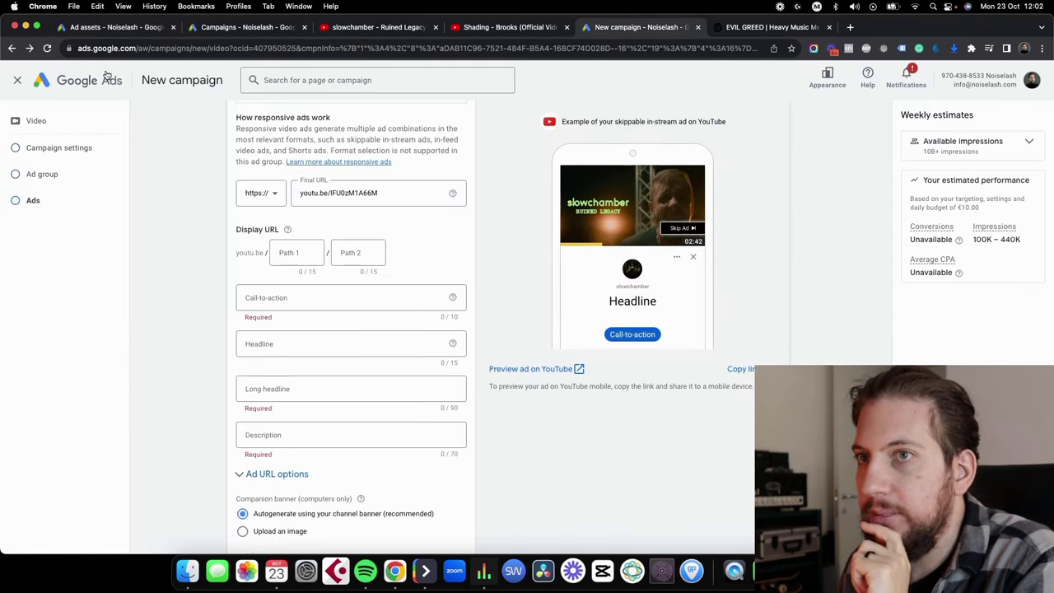
pyautogui.press('super+1')
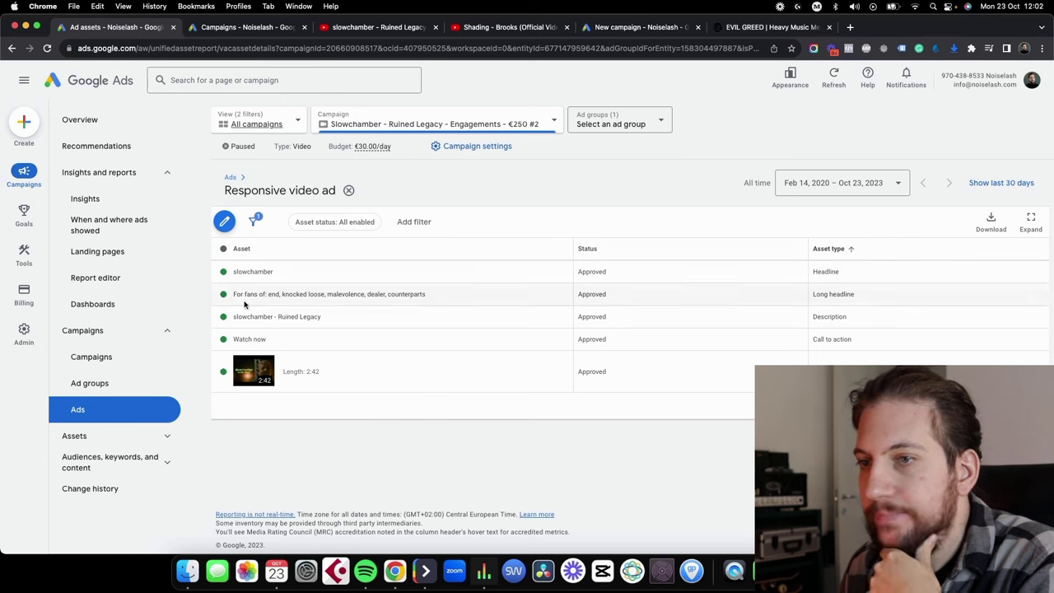
pyautogui.moveTo(233, 270); pyautogui.dragTo(319, 317)
pyautogui.click(275, 296)
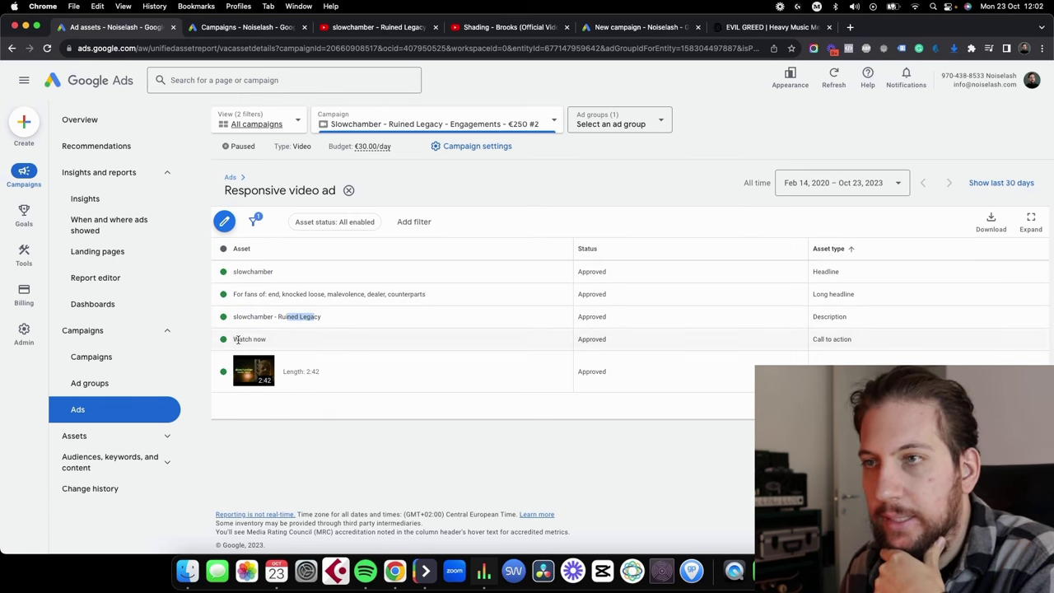
pyautogui.click(651, 27)
pyautogui.click(321, 297)
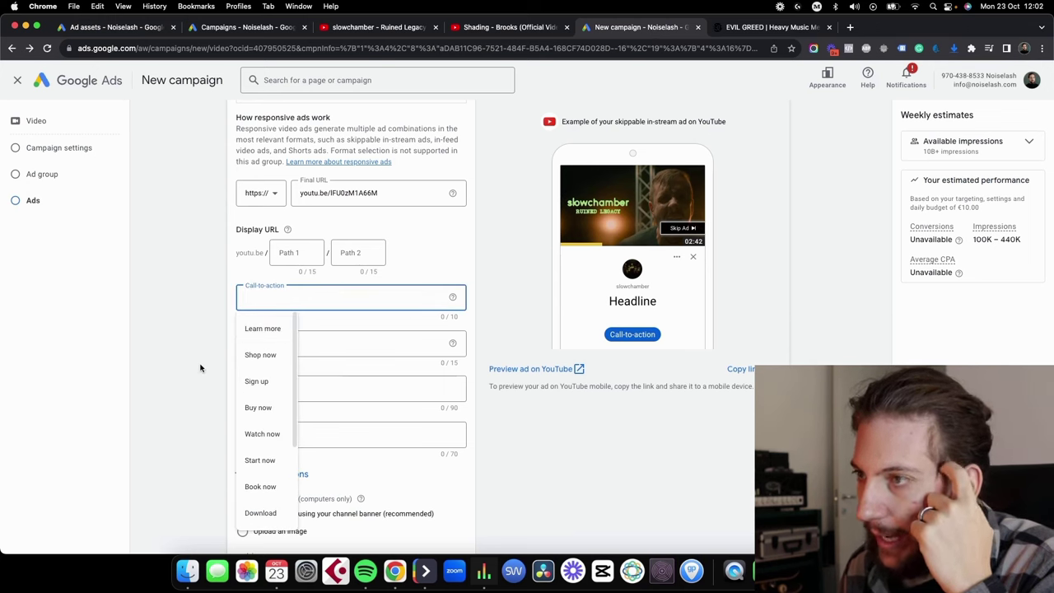
pyautogui.click(217, 334)
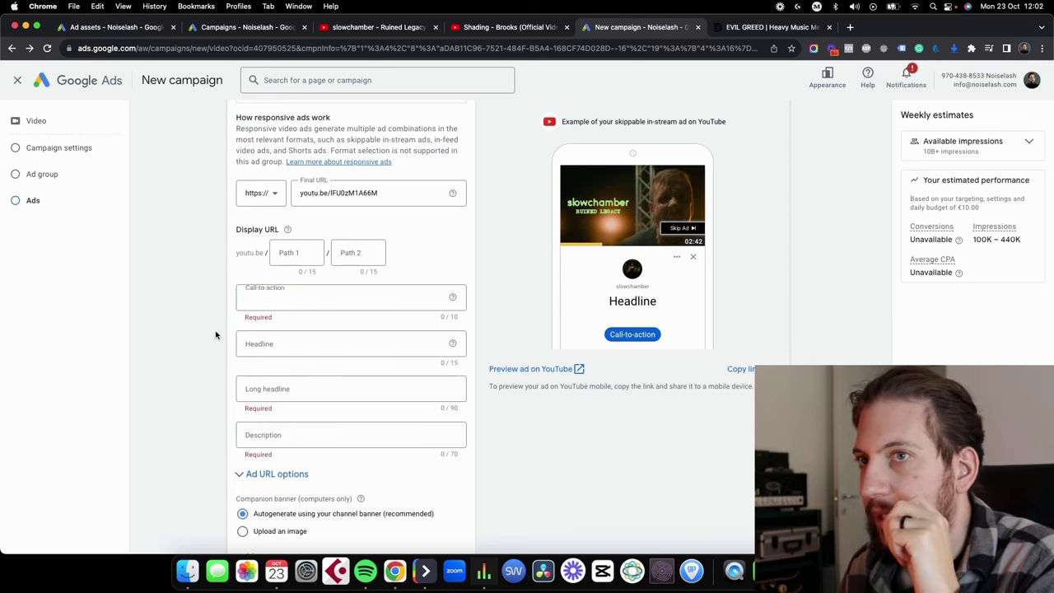
pyautogui.press('super+1')
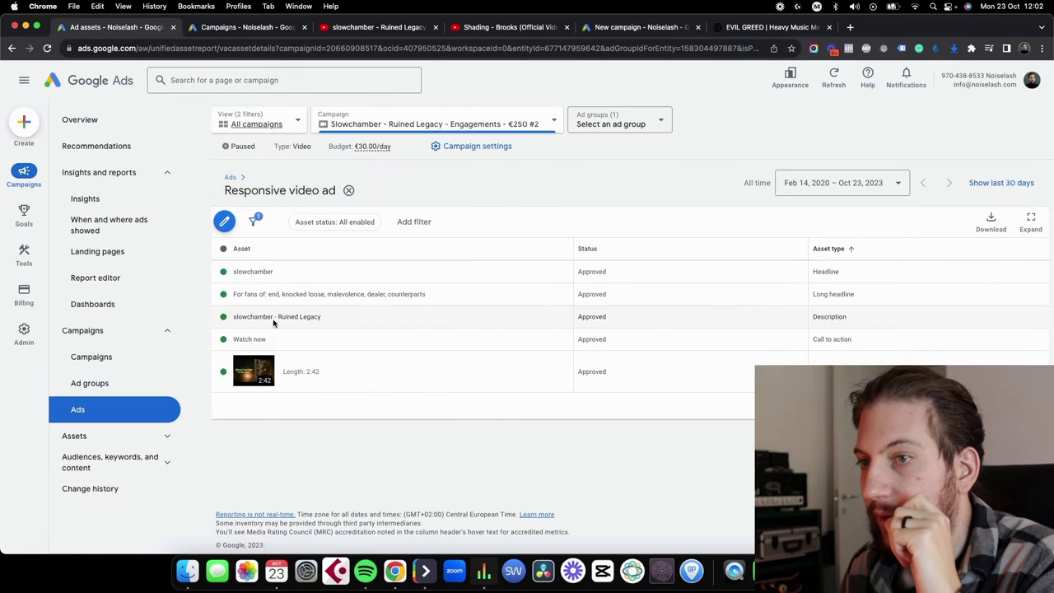
pyautogui.press('super+5')
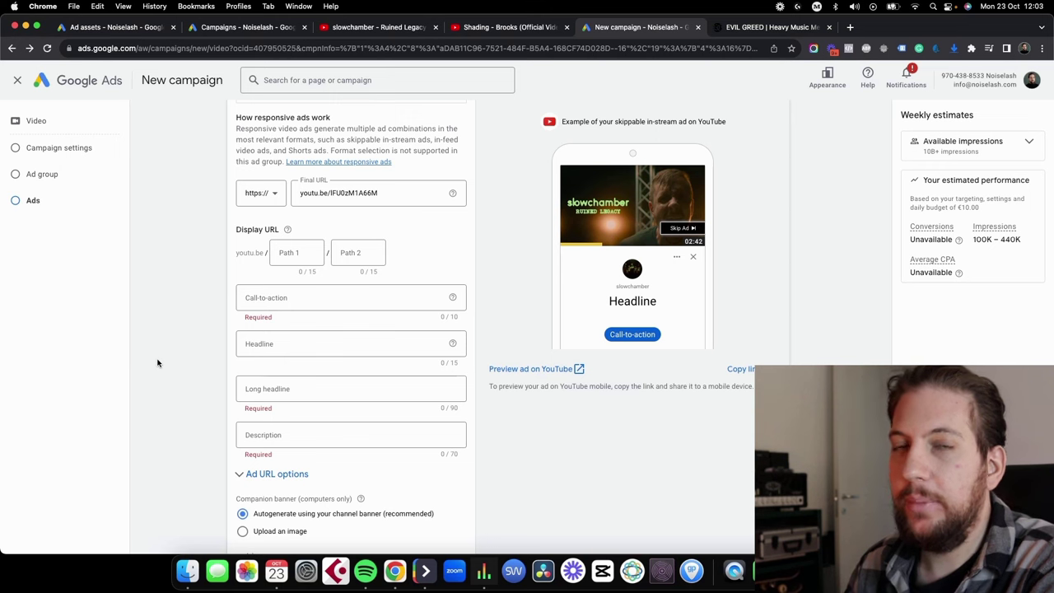
pyautogui.scroll(-5, 191, 360)
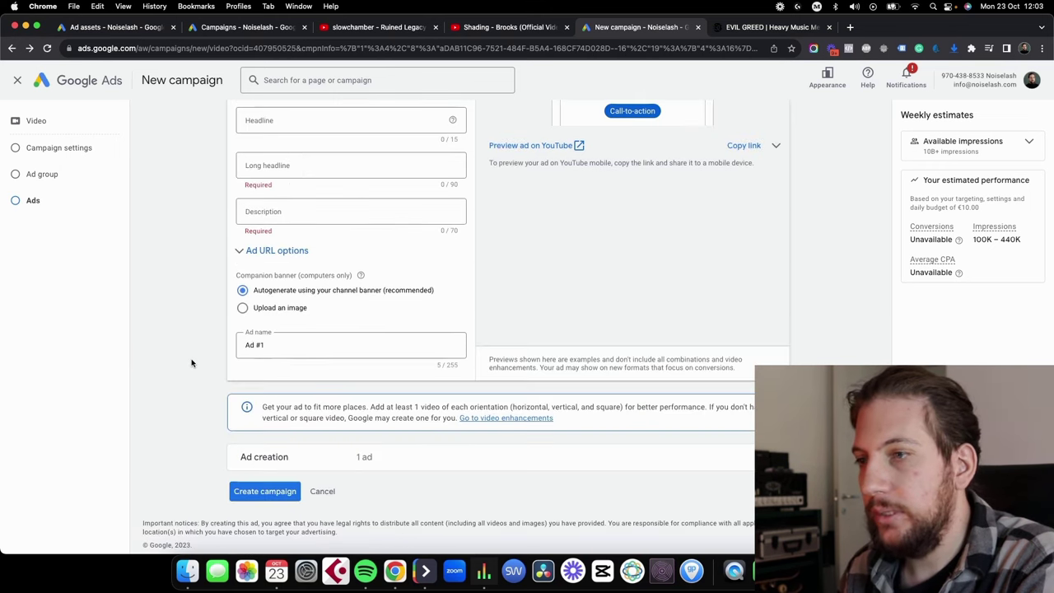
pyautogui.scroll(8, 191, 362)
pyautogui.scroll(-2, 191, 362)
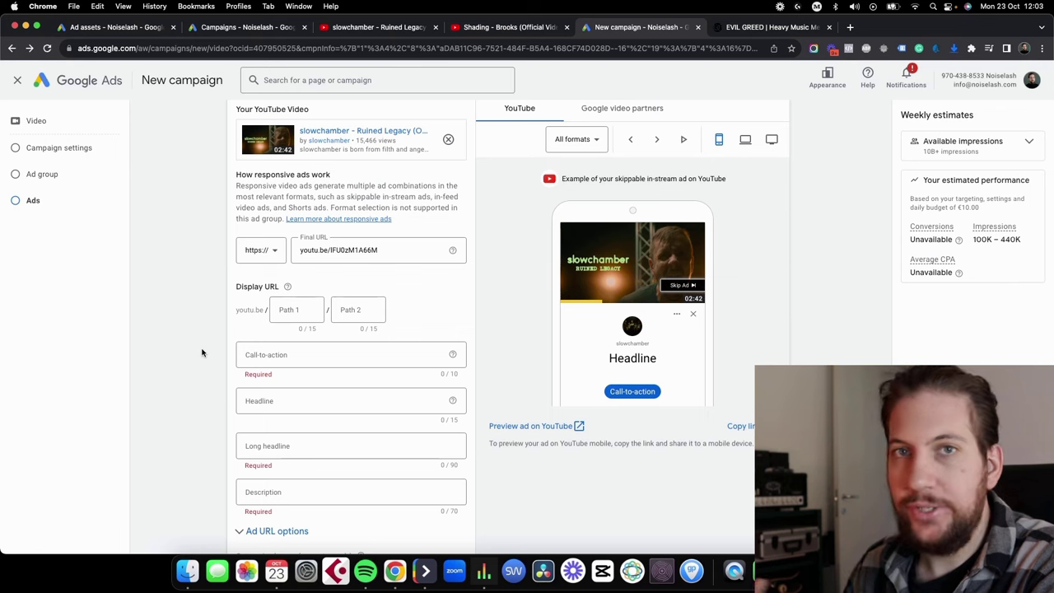
pyautogui.scroll(-5, 202, 352)
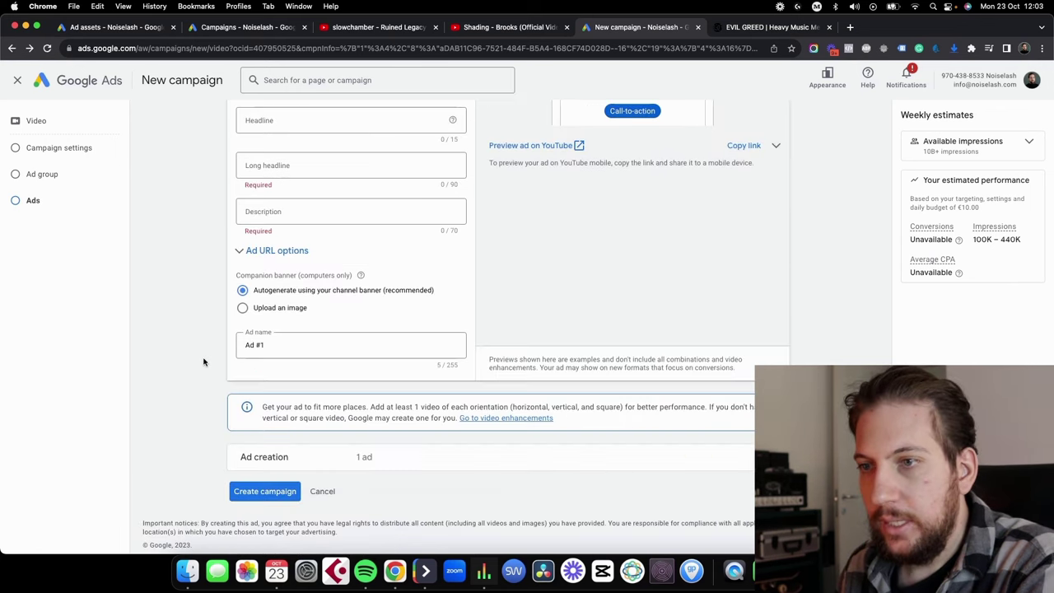
pyautogui.scroll(2, 202, 353)
pyautogui.scroll(-2, 201, 352)
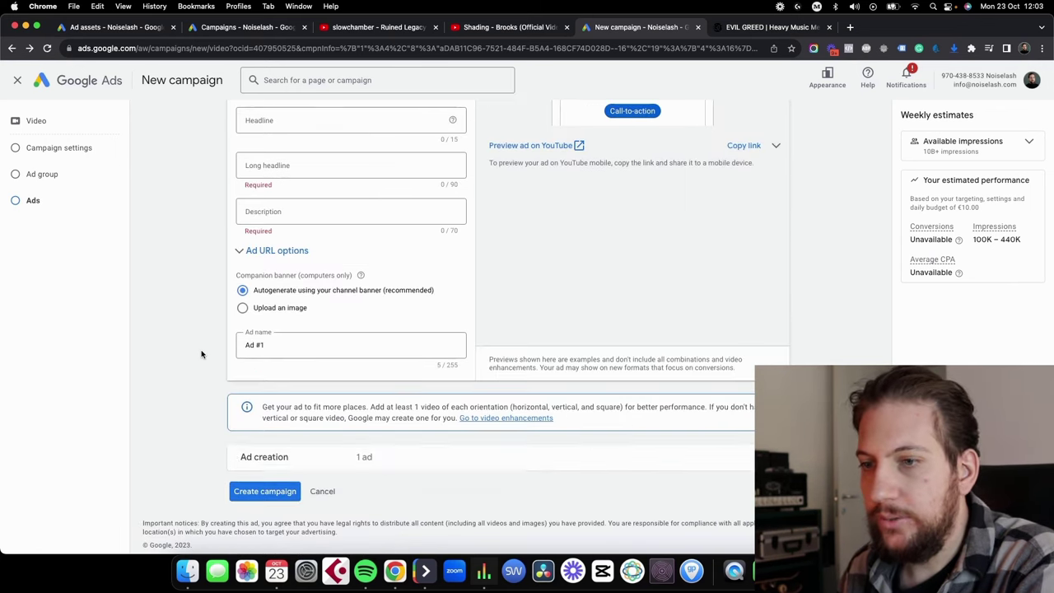
pyautogui.scroll(15, 207, 246)
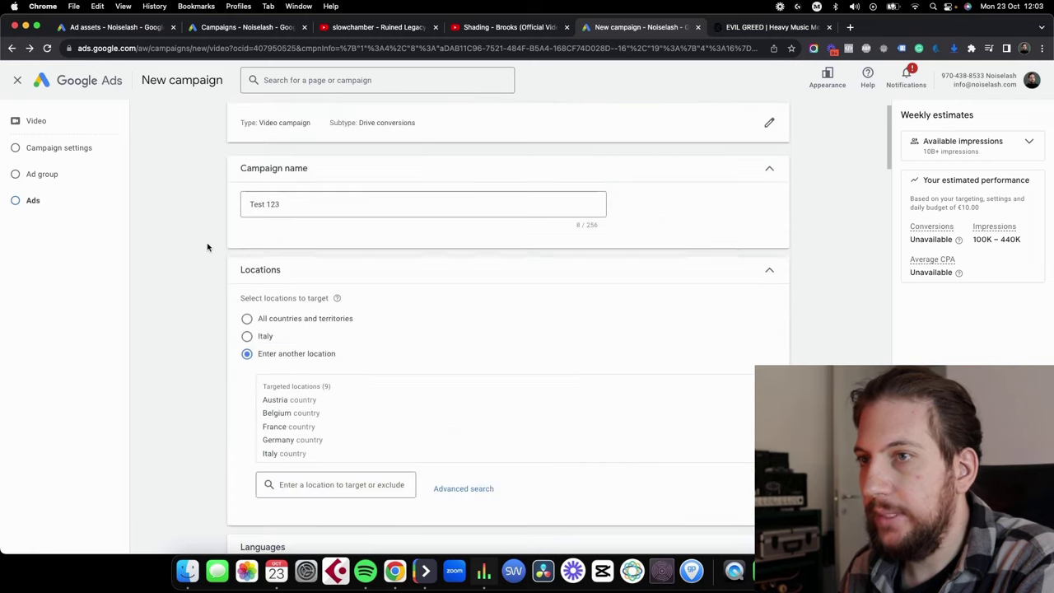
# Compare the new campaign's Placements section with the earlier campaign's channel placements (19,849 impressions).
pyautogui.click(229, 28)
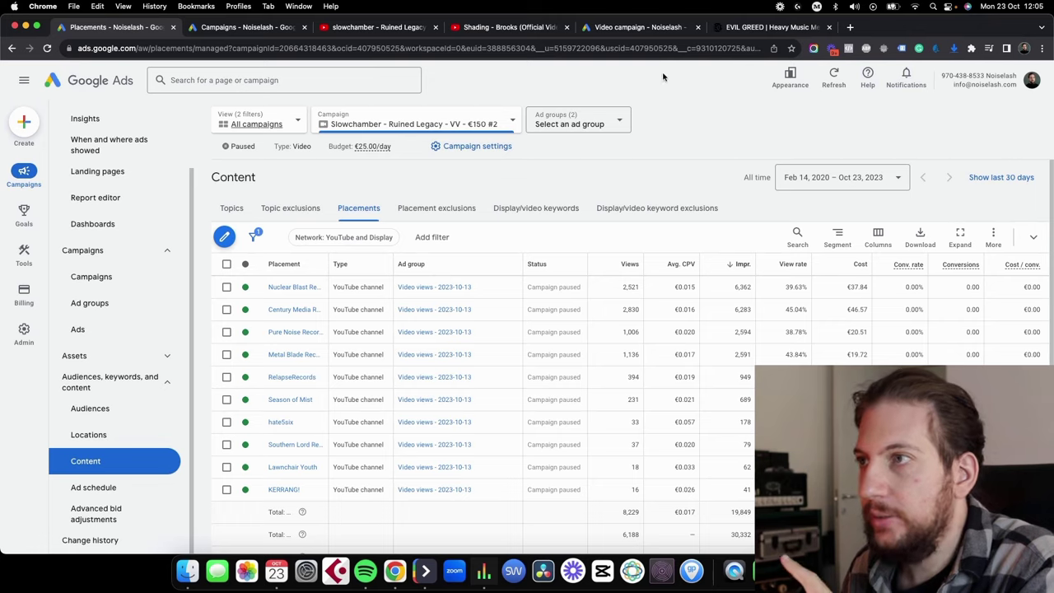
pyautogui.press('super+5')
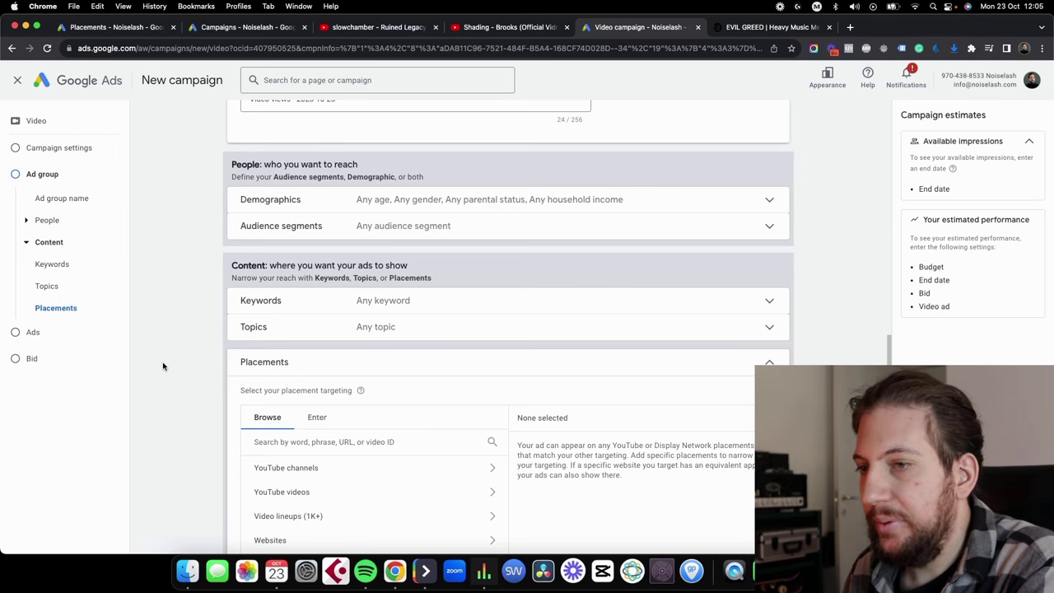
pyautogui.scroll(-1, 163, 367)
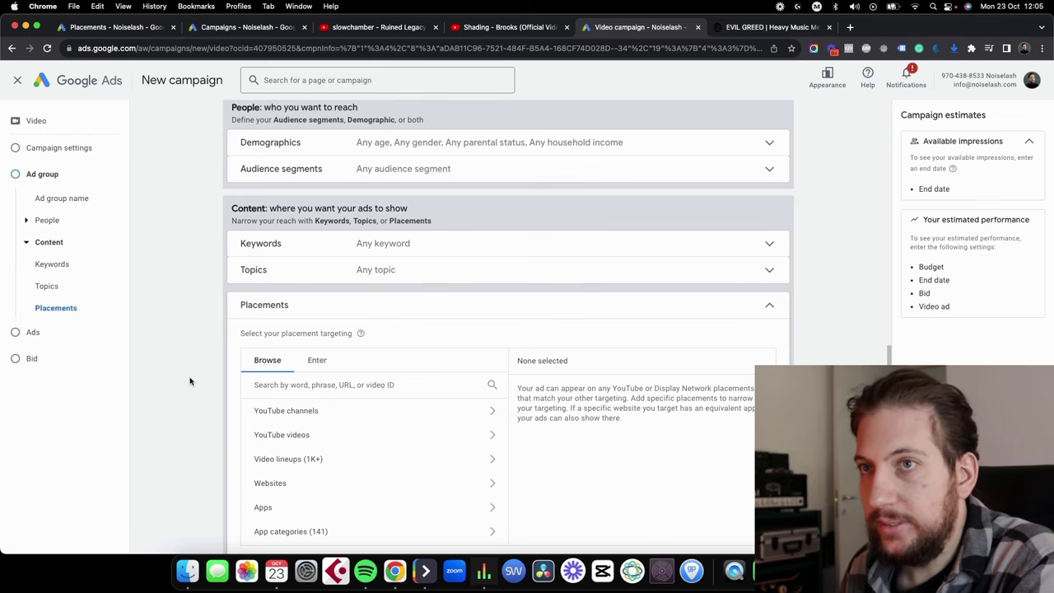
pyautogui.click(131, 33)
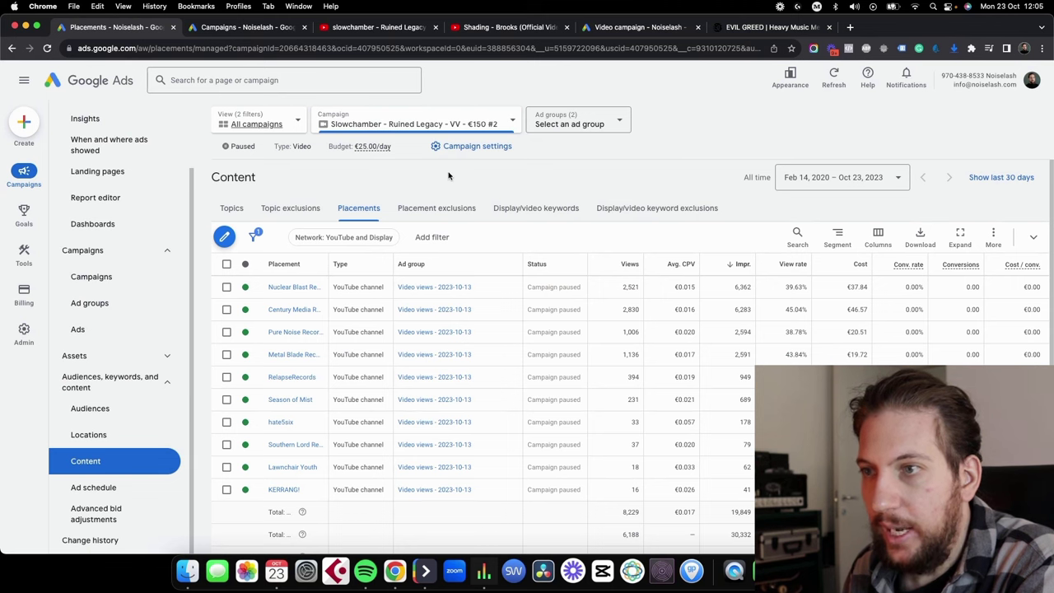
pyautogui.scroll(-2, 372, 376)
pyautogui.scroll(2, 372, 376)
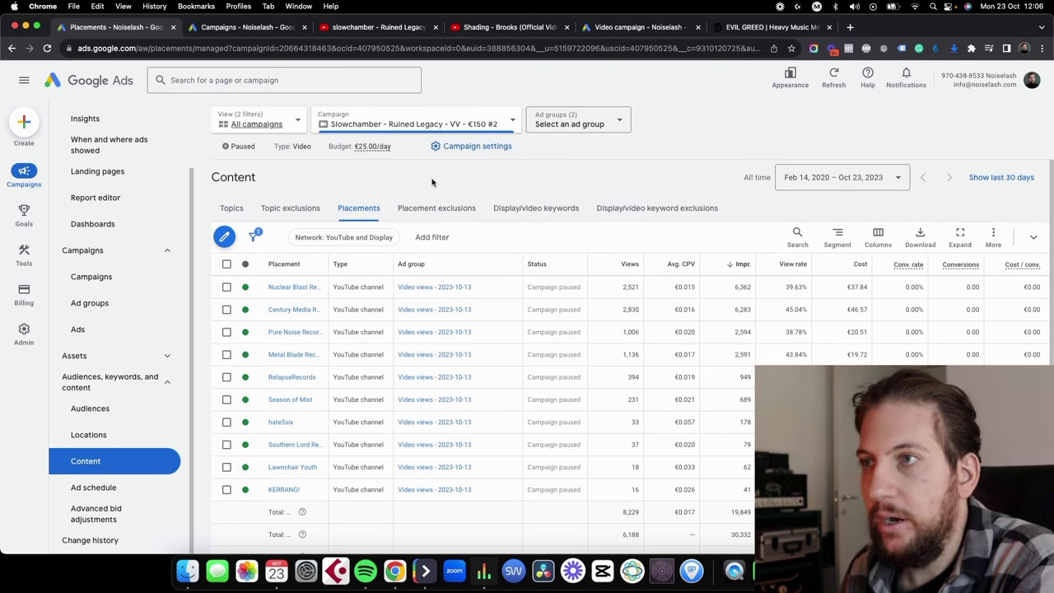
# Glance at the Ruined Legacy video and Shading campaigns list, then bring up the Shading - Brooks video.
pyautogui.click(388, 30)
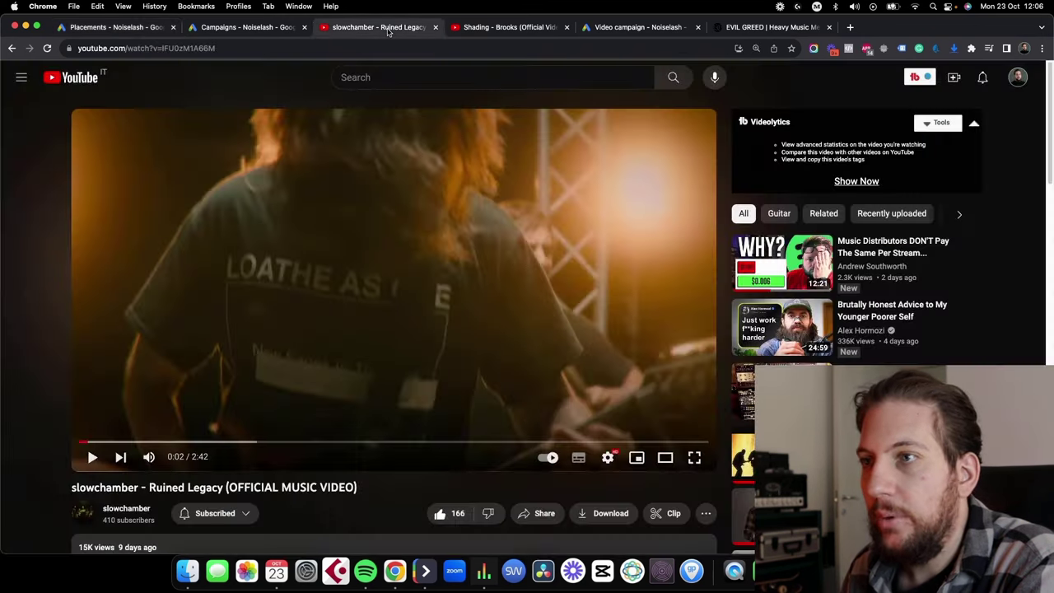
pyautogui.click(104, 26)
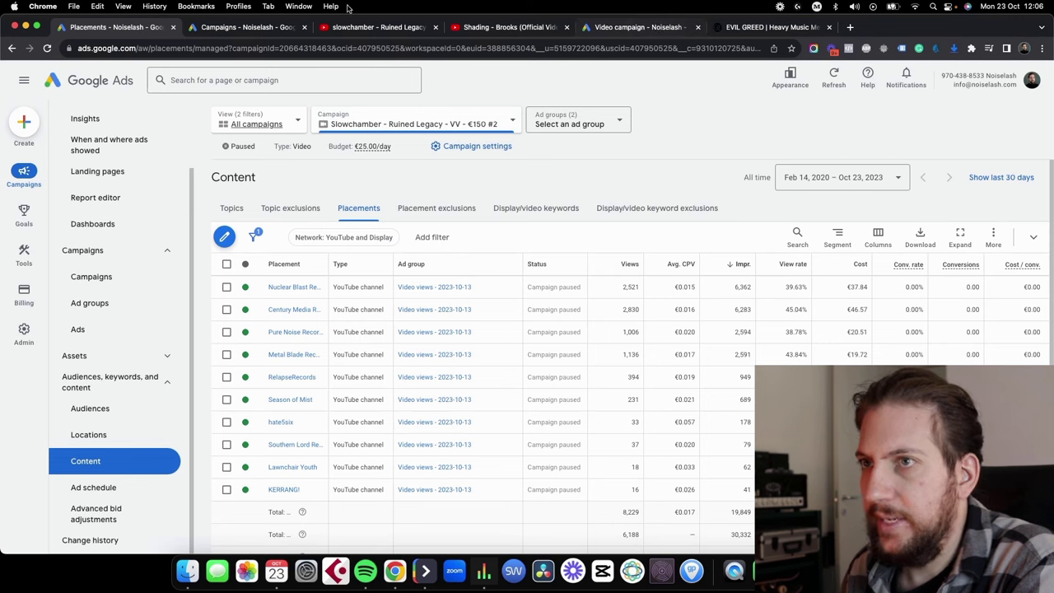
pyautogui.click(232, 33)
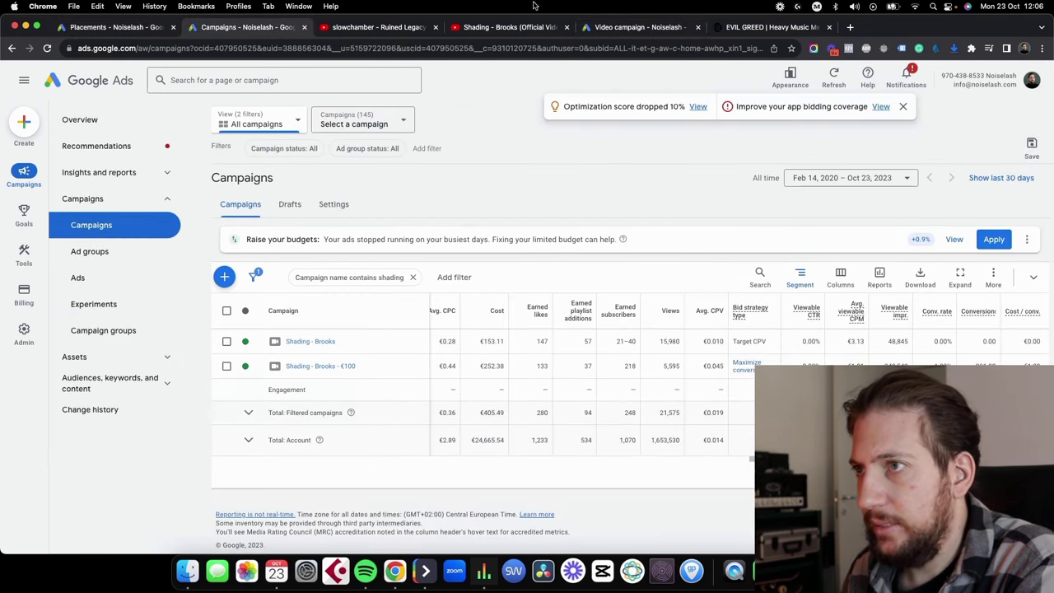
pyautogui.click(506, 27)
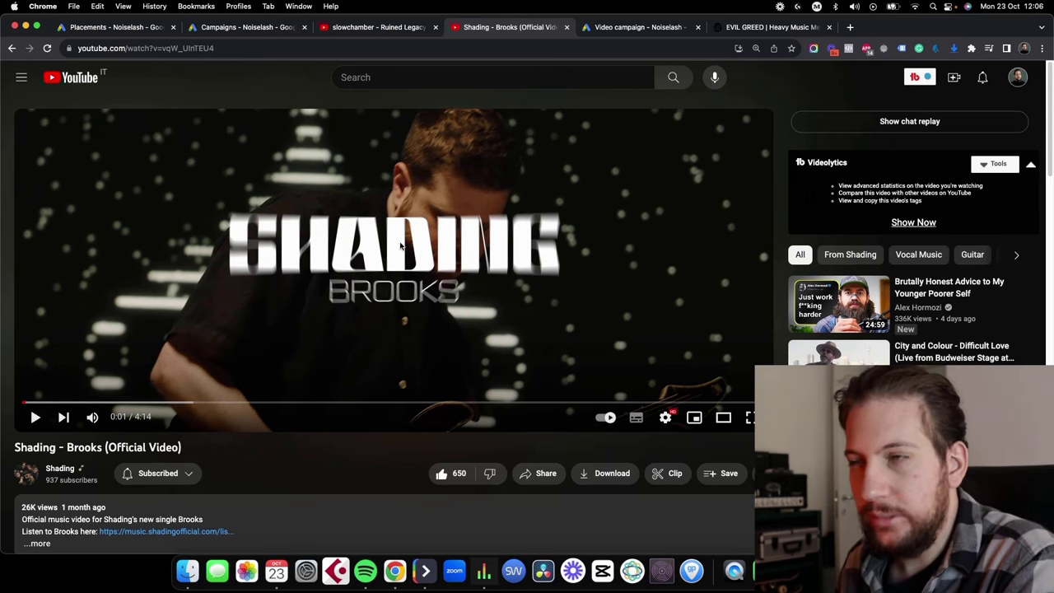
# Switch to the Placements - Noiselash tab and scroll the placements table showing 14,417 views.
pyautogui.click(121, 29)
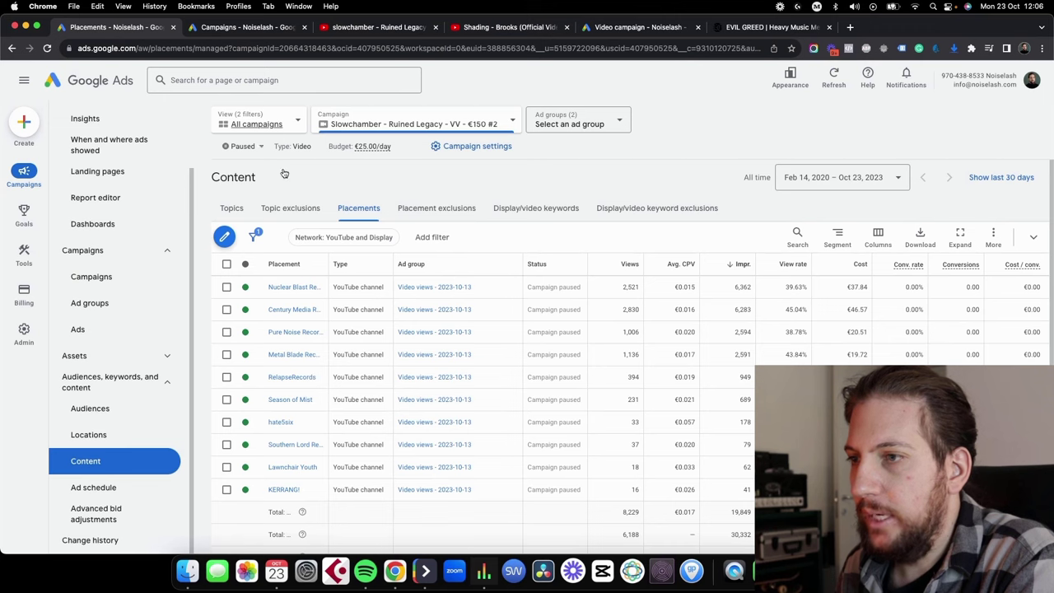
pyautogui.scroll(-2, 598, 454)
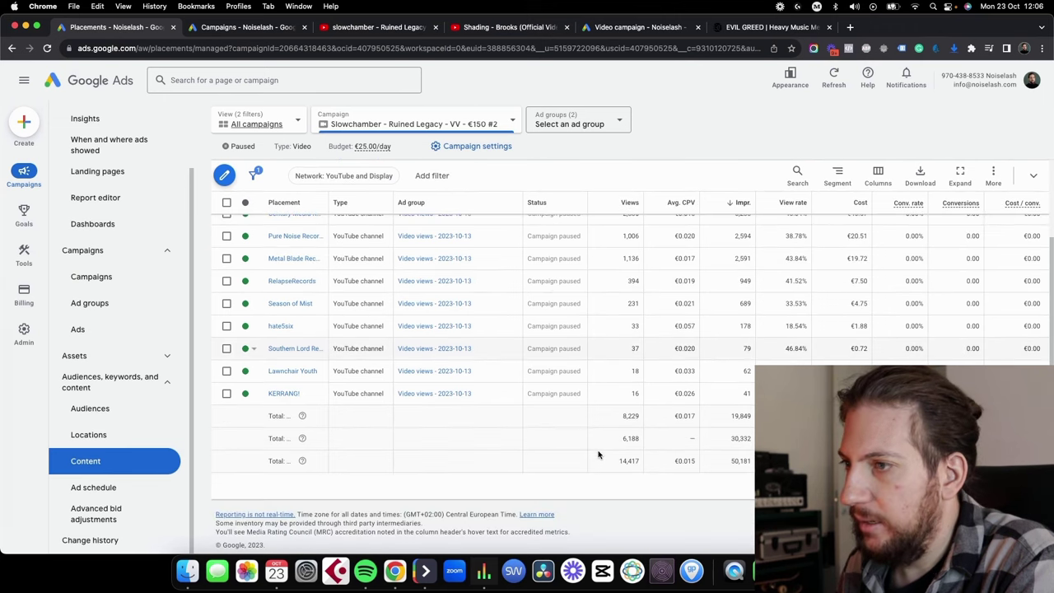
pyautogui.scroll(2, 590, 415)
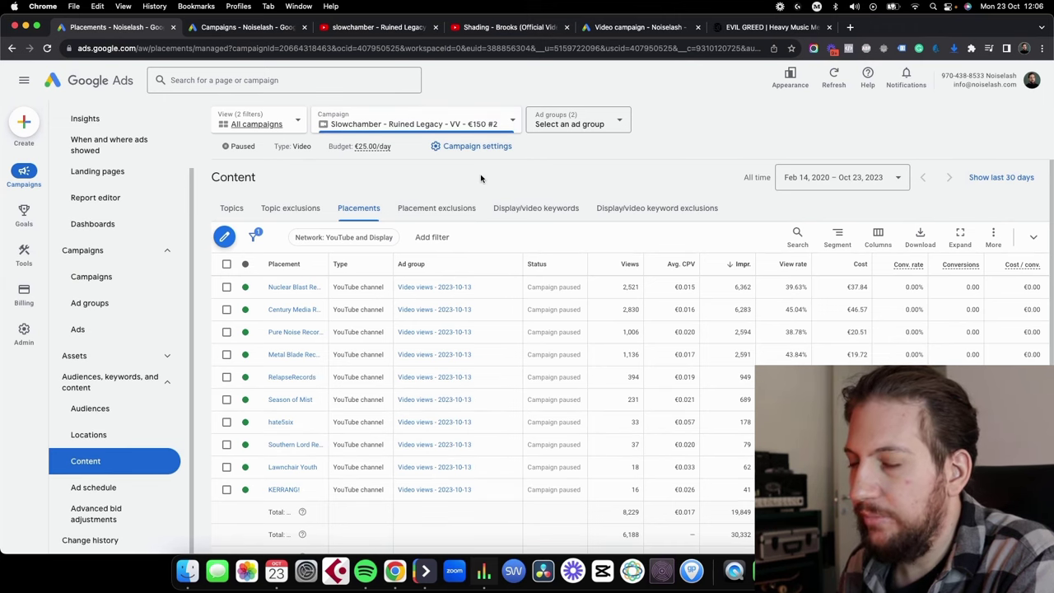